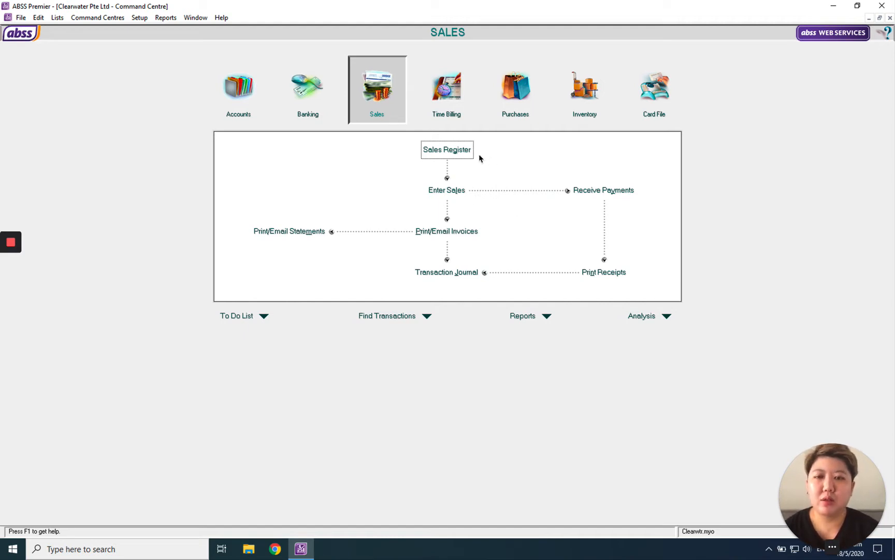
Step: Start a new sales invoice for Advance Payment Customer and switch it to the Service layout
click(460, 190)
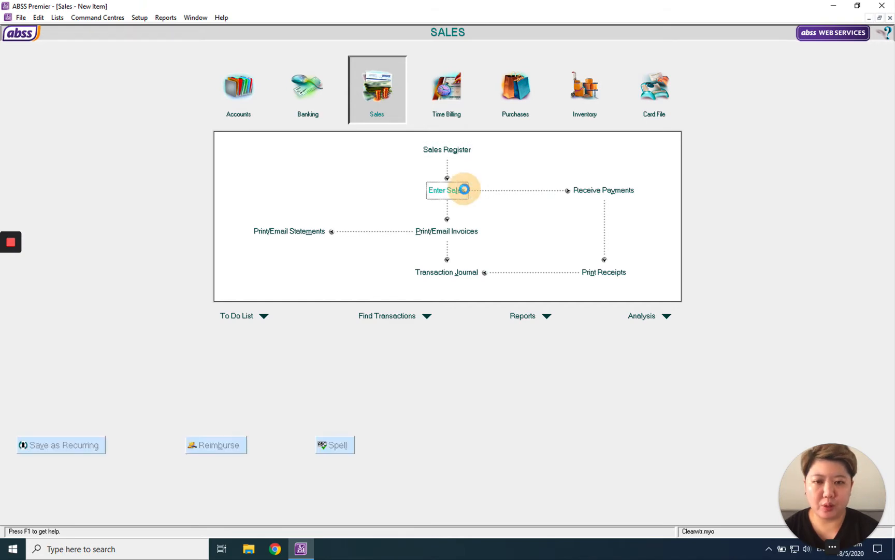
click(250, 58)
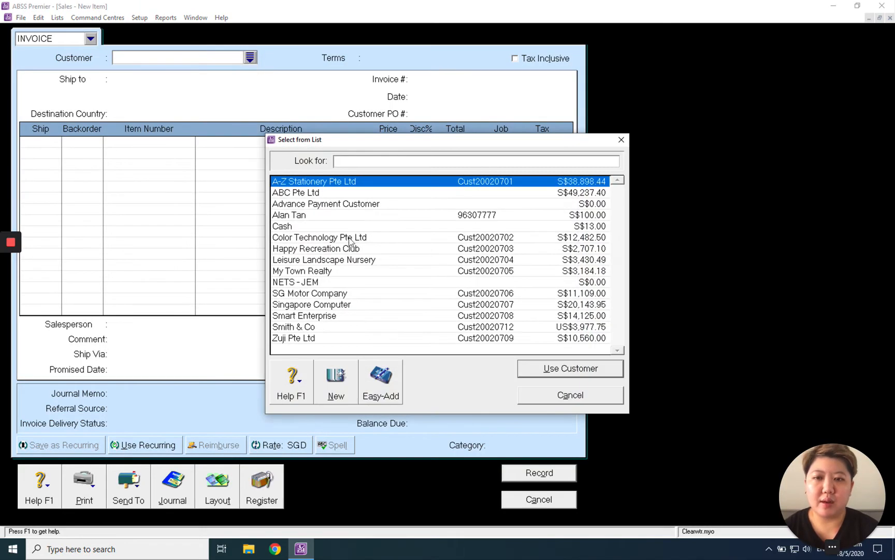
click(333, 204)
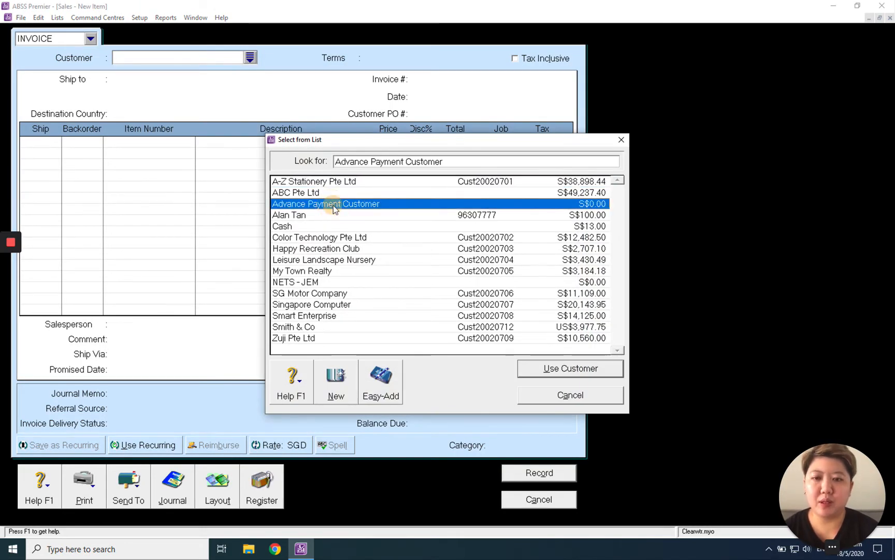
double_click(333, 205)
click(221, 495)
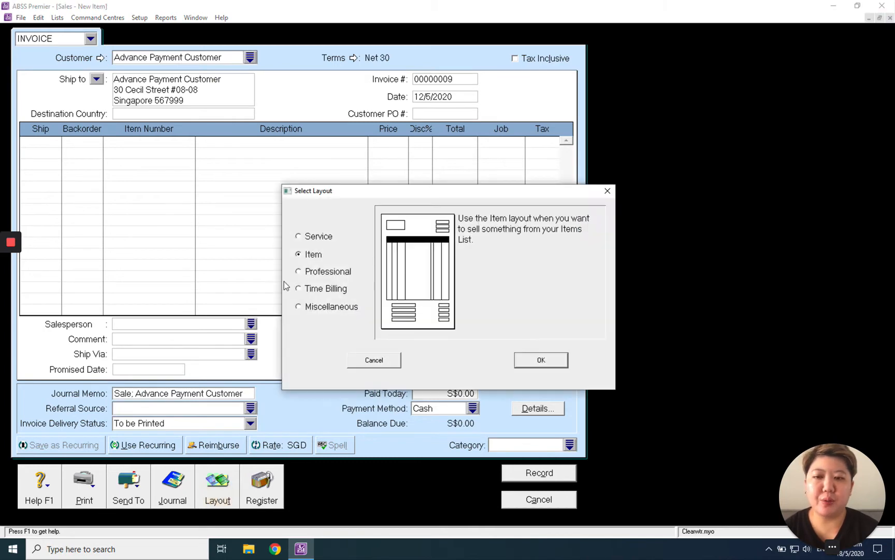
click(313, 237)
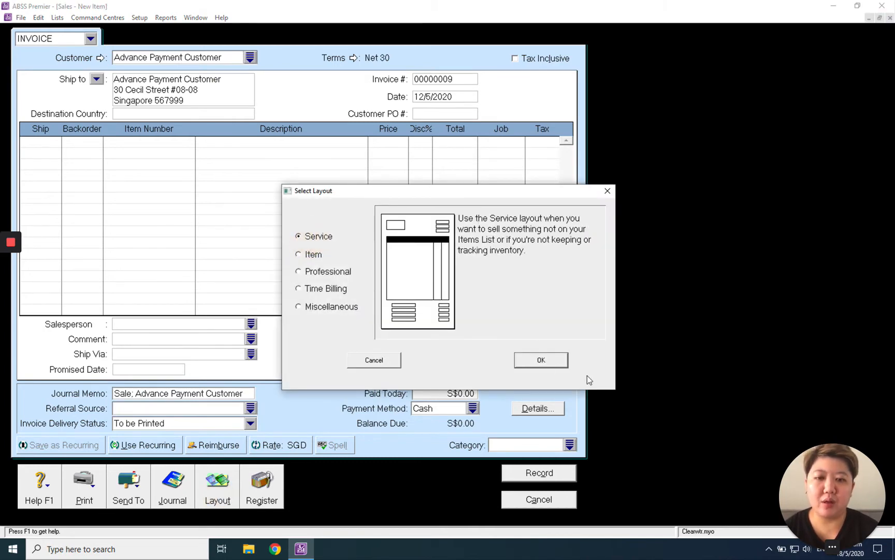
click(550, 359)
Step: Enter "Advance Payment For Project A" as the description of the first invoice line
click(347, 144)
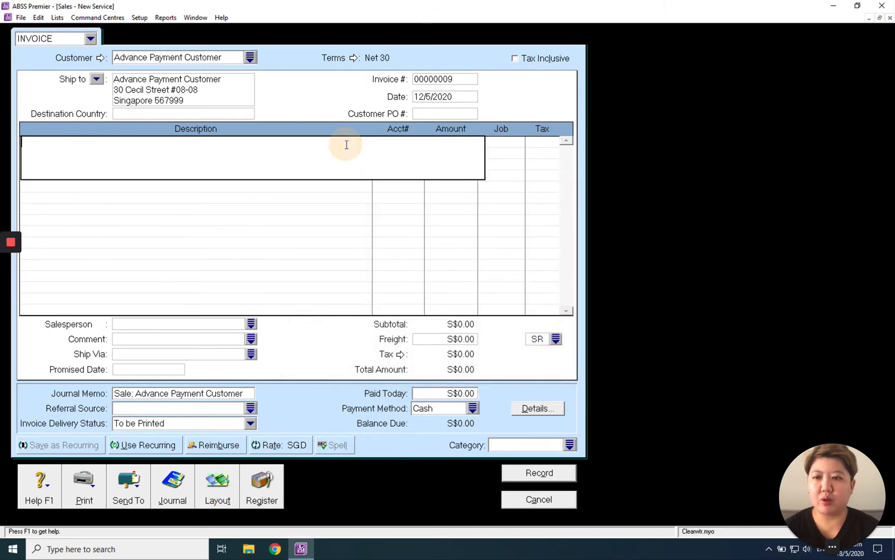
text(Af)
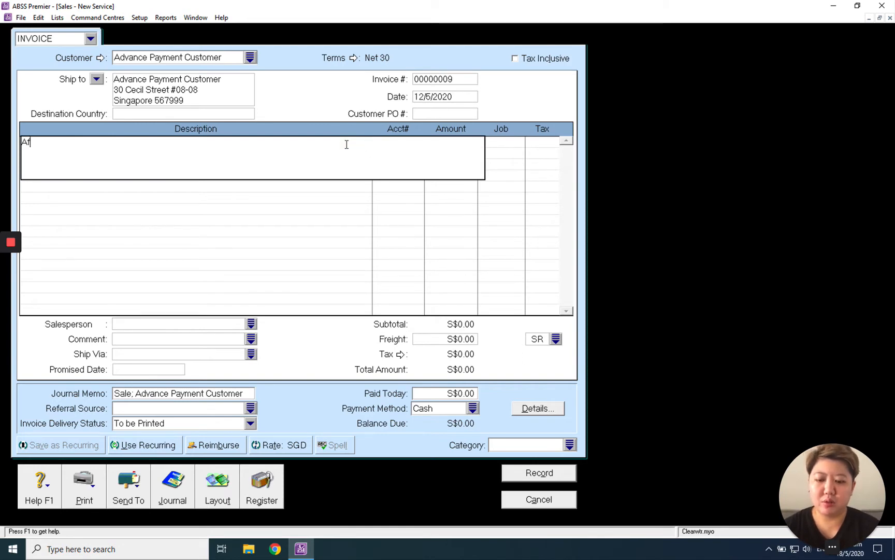
key(BackSpace)
text(dvan)
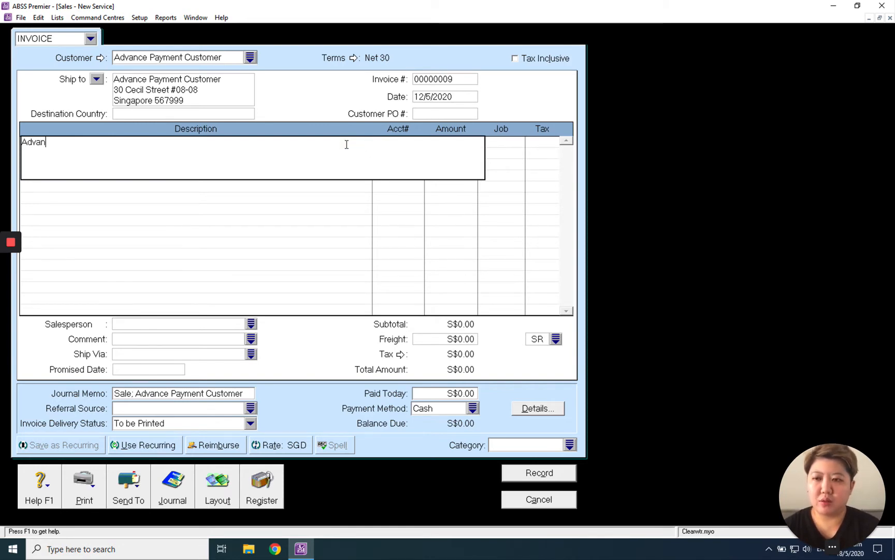
text(ce Payment F)
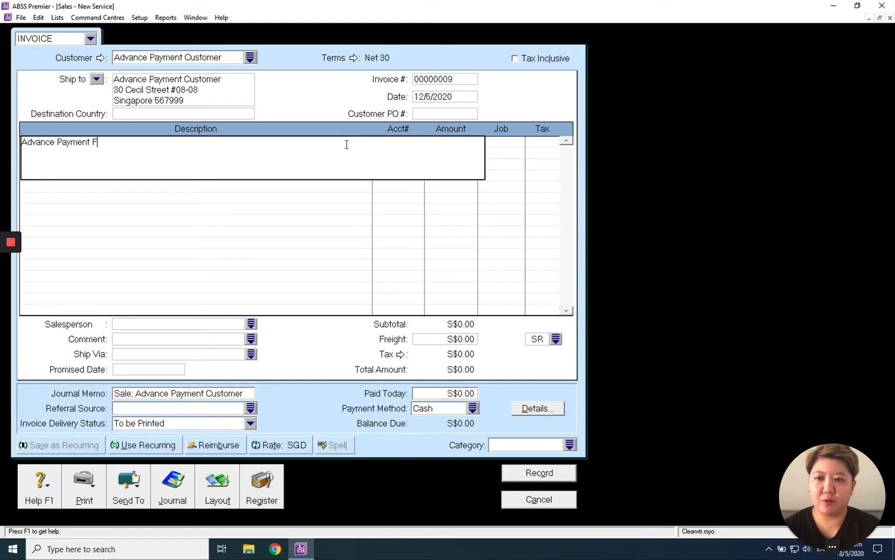
text(or Projec)
key(BackSpace)
key(BackSpace)
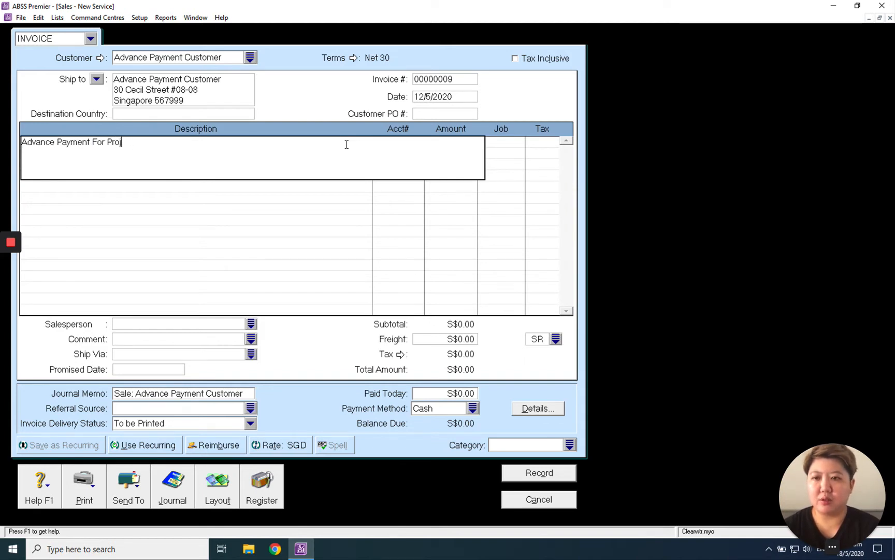
text(ect A)
key(Tab)
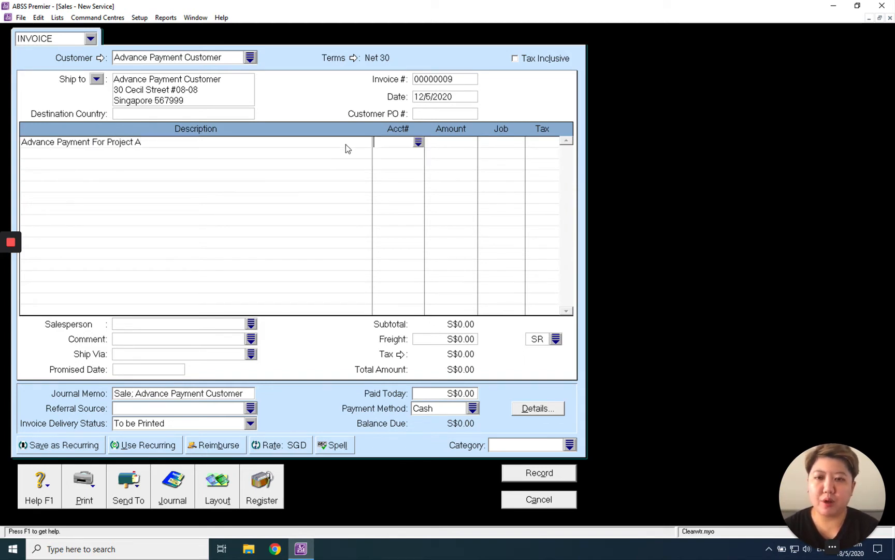
Step: Allocate the advance payment line to the Cheque Account, 1-2110
click(415, 144)
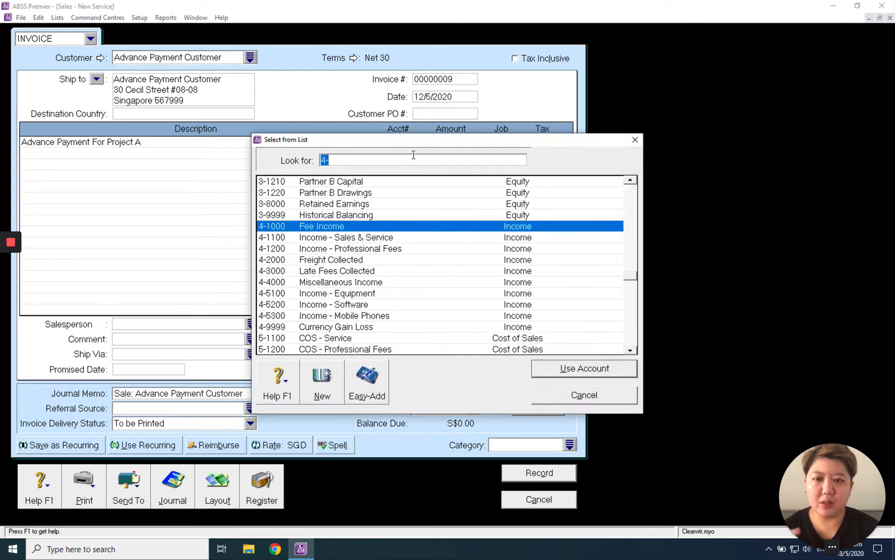
click(632, 193)
click(632, 180)
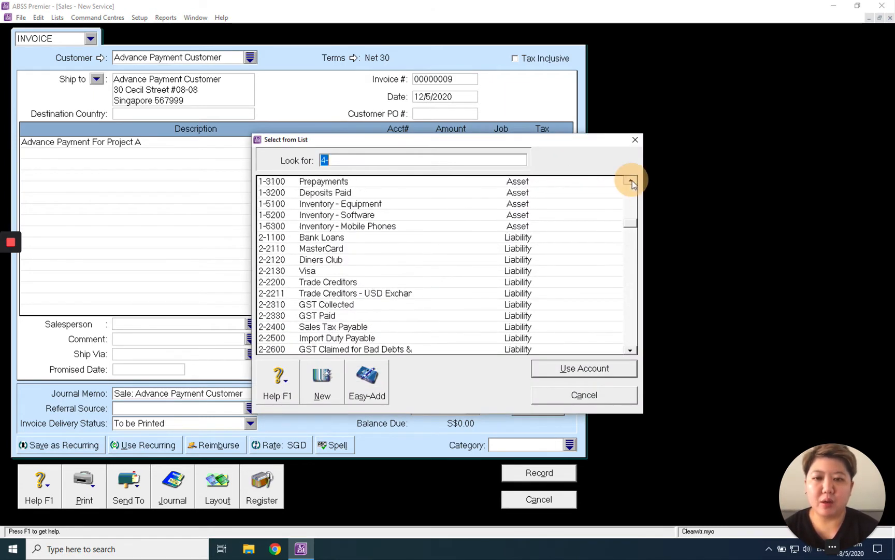
click(632, 180)
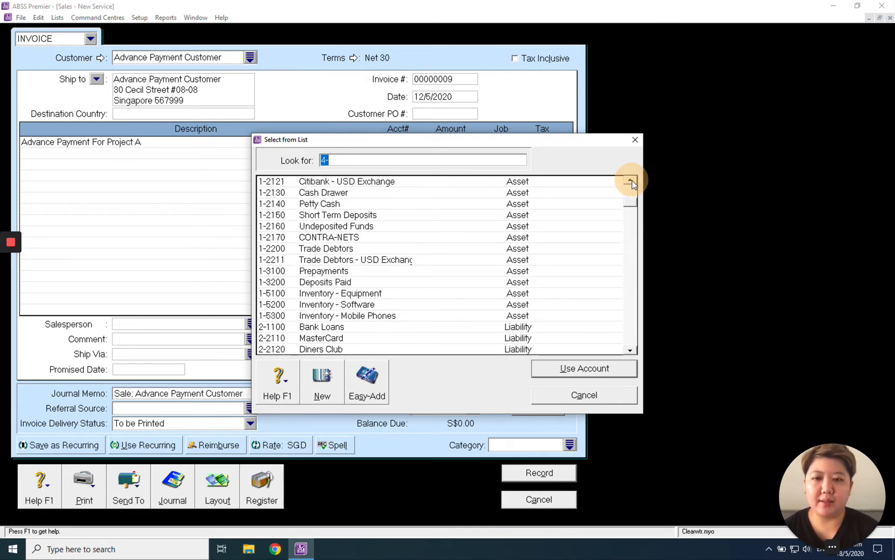
click(632, 180)
double_click(530, 180)
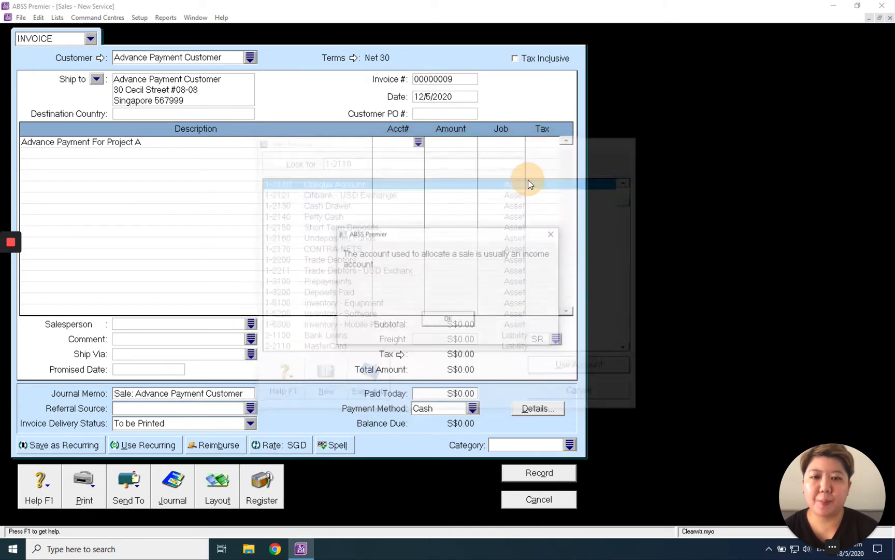
click(466, 320)
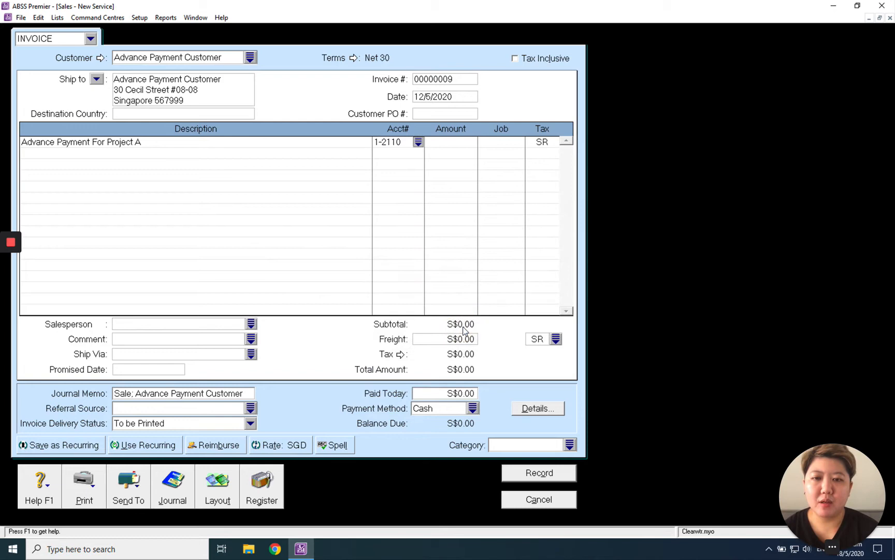
Step: Set the advance payment line's amount to -1000 and its tax code to N-T (Non-Taxable)
click(460, 142)
text(-1000)
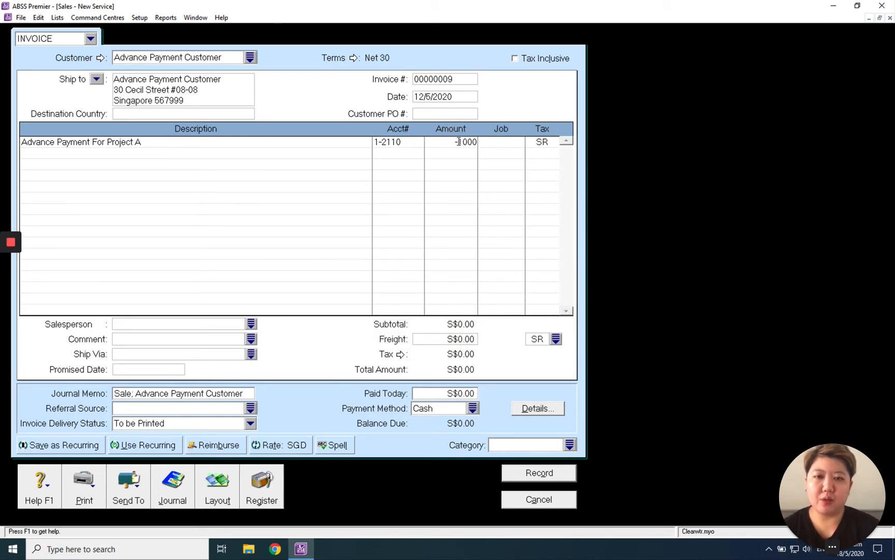
key(Tab)
key(Tab)
click(556, 141)
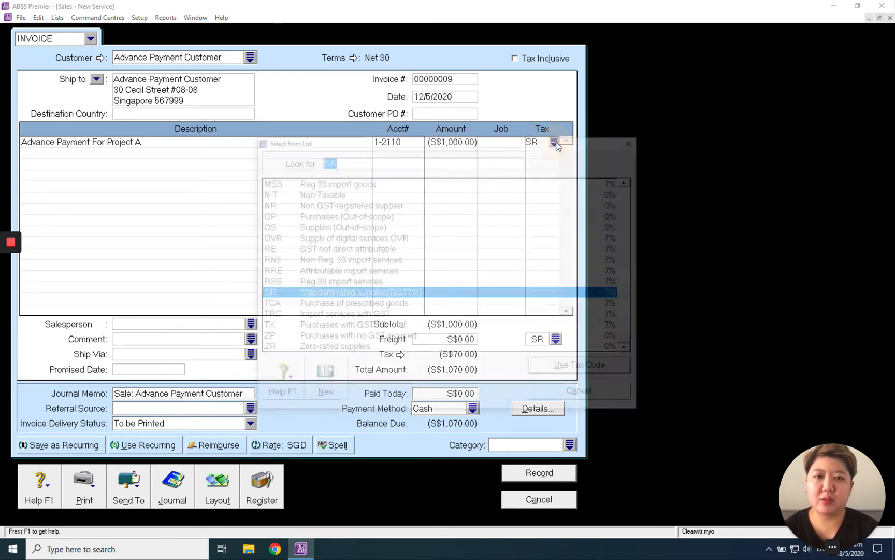
double_click(346, 192)
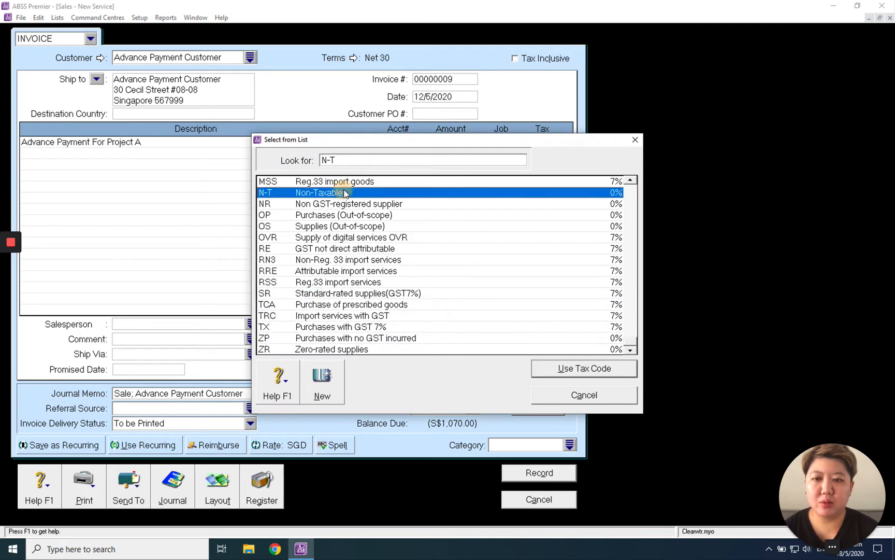
Step: Set the invoice number to AP00008, then record the advance payment invoice and leave sales entry
click(460, 81)
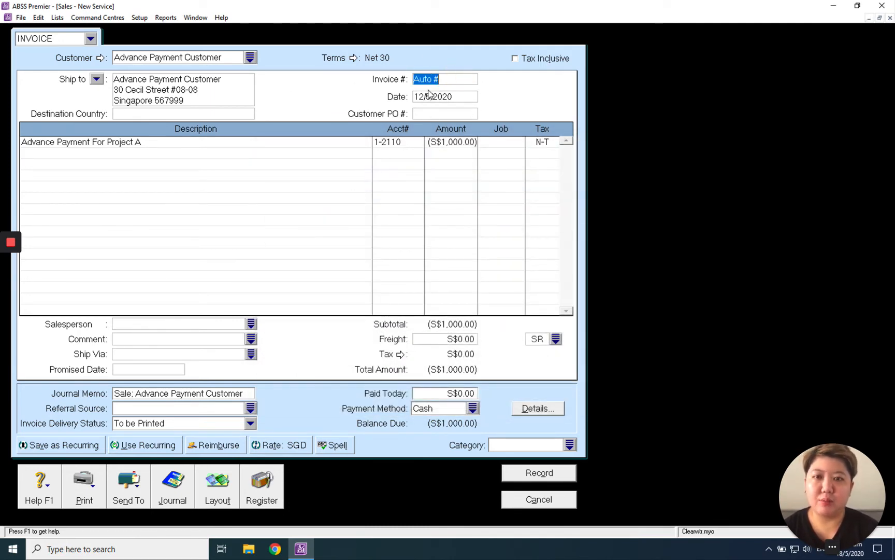
text(AP)
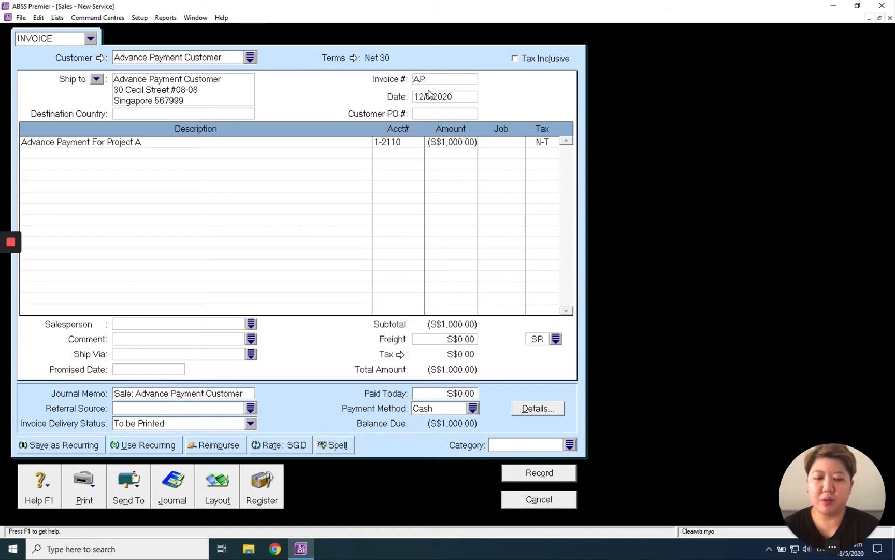
text(00008)
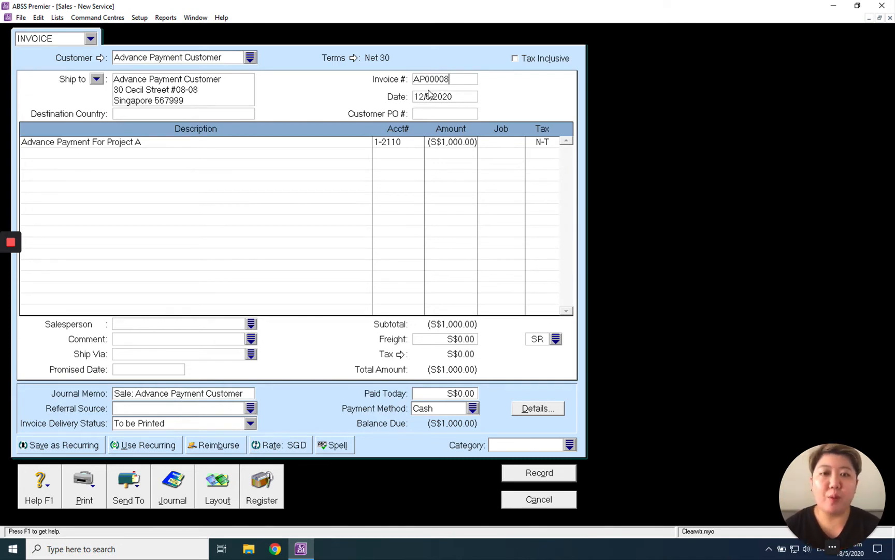
click(538, 472)
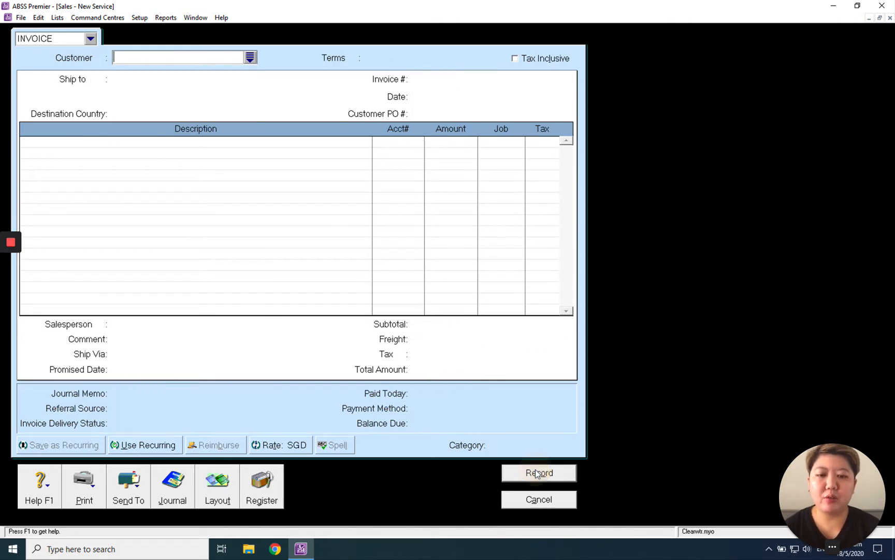
click(538, 507)
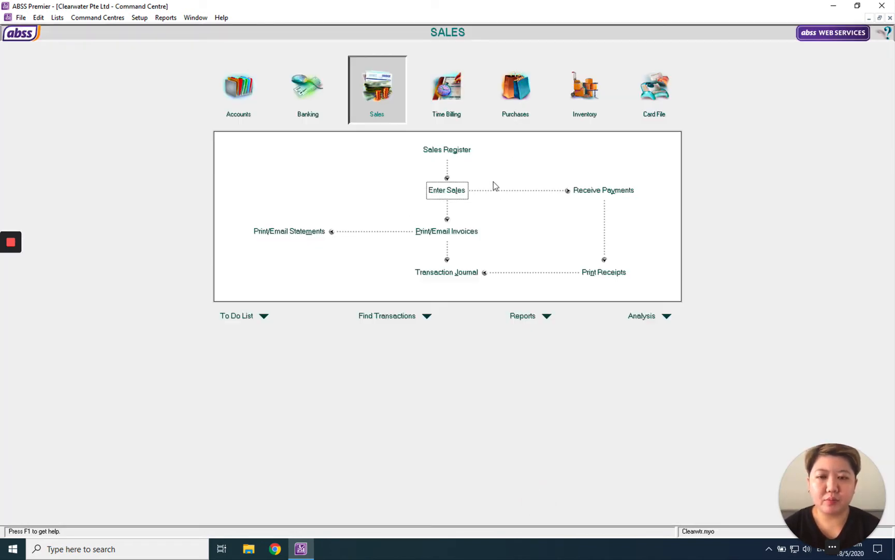
Step: Review the advance payment's debit and credit entries in the sales transaction journal
click(459, 271)
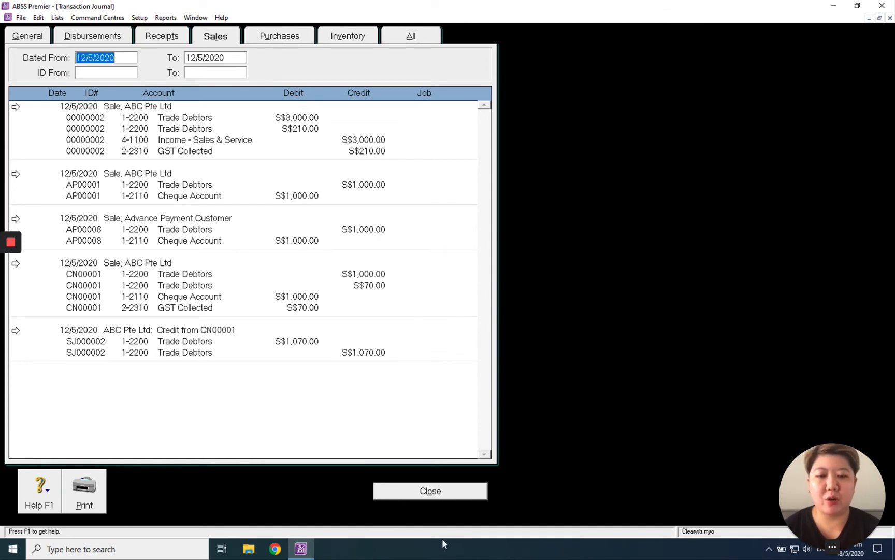
click(446, 497)
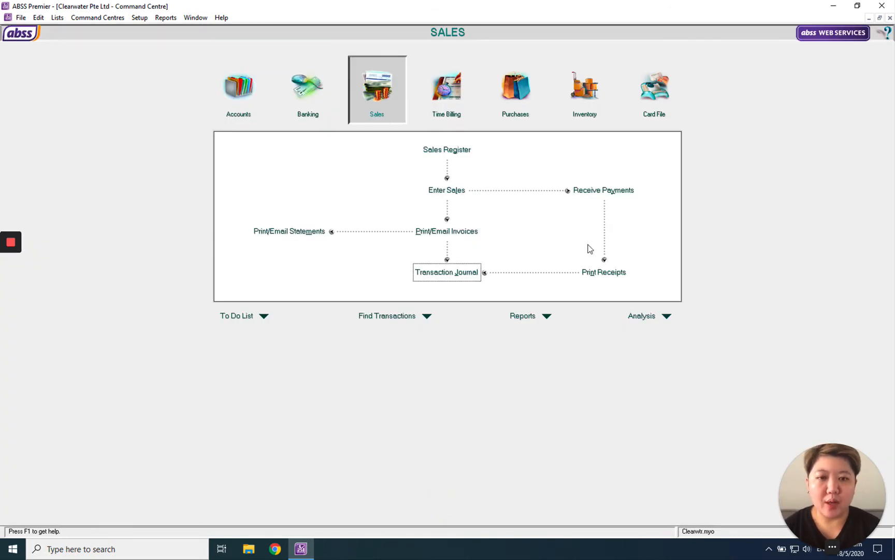
Step: Start another sales invoice for Advance Payment Customer in the Item layout
click(454, 197)
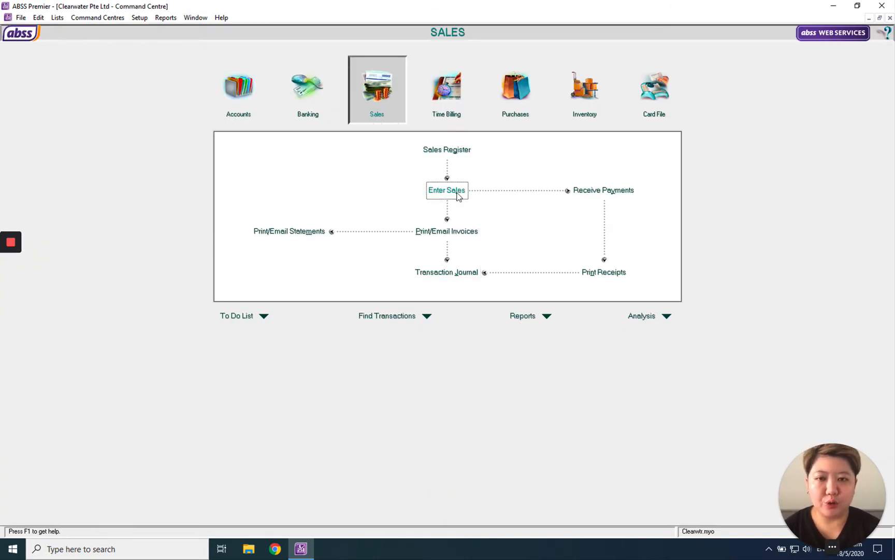
click(250, 57)
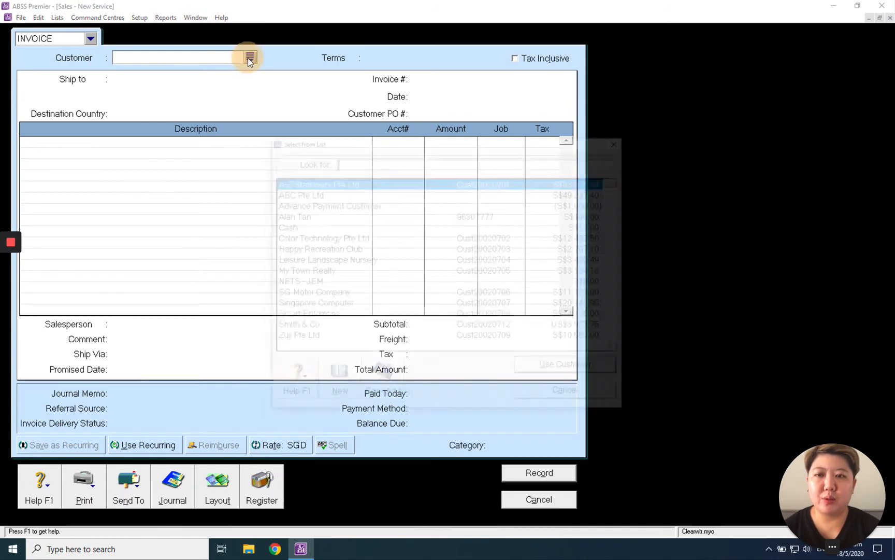
double_click(328, 205)
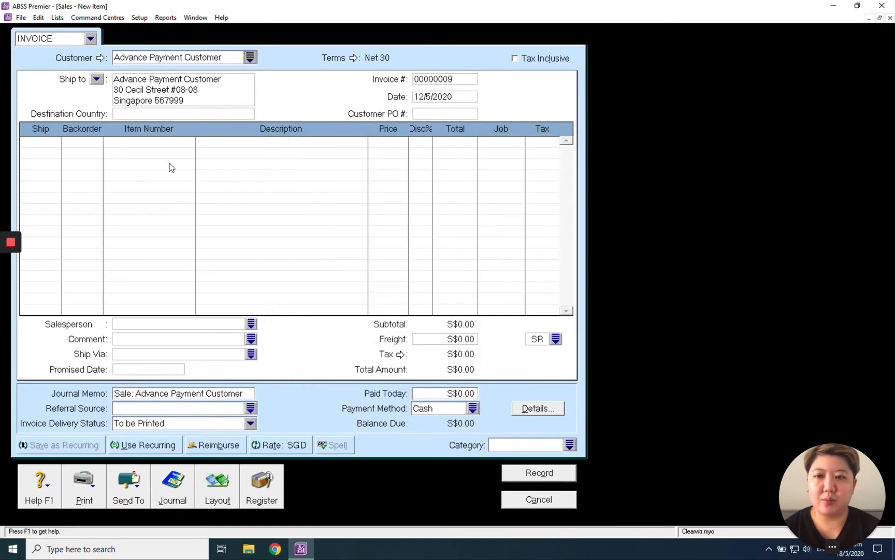
Step: Add a line shipping 1,000 units of item Chili- B, then record the invoice and leave sales entry
click(59, 140)
text(1,000)
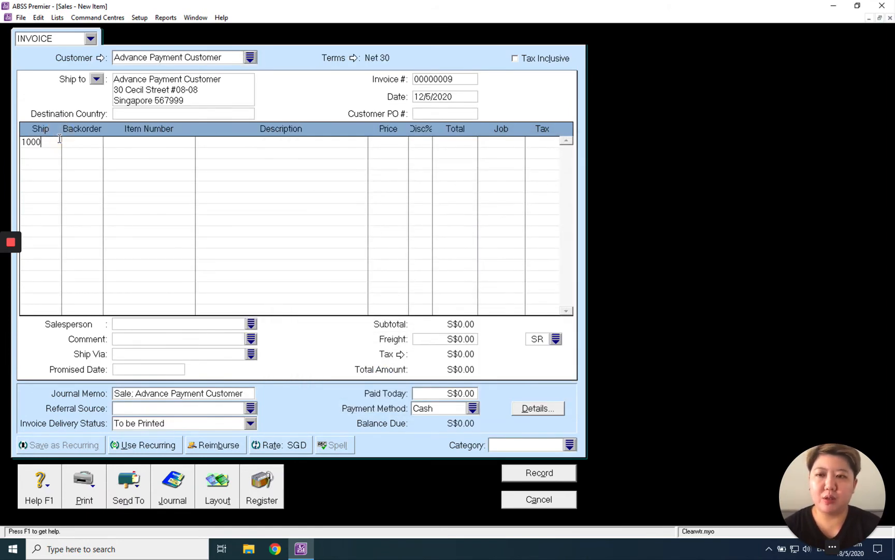
key(Tab)
key(Tab)
text(chi)
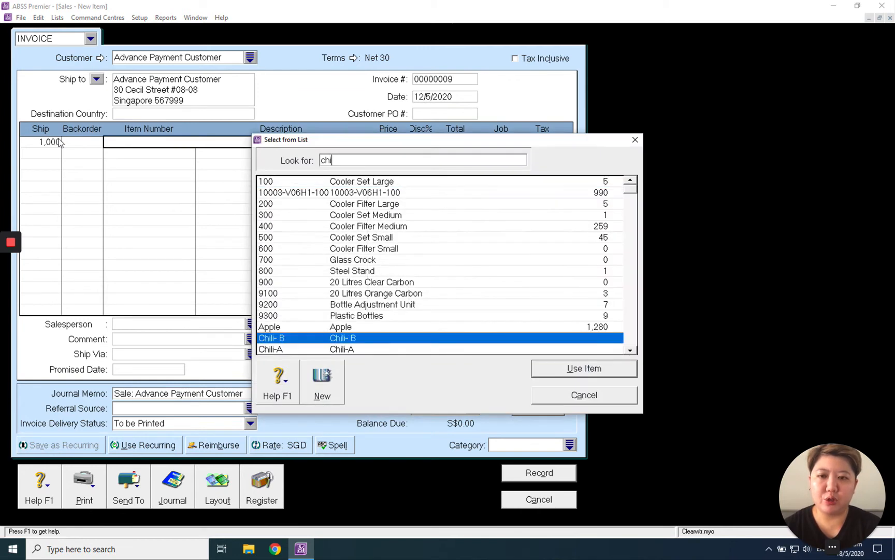
key(Return)
key(Tab)
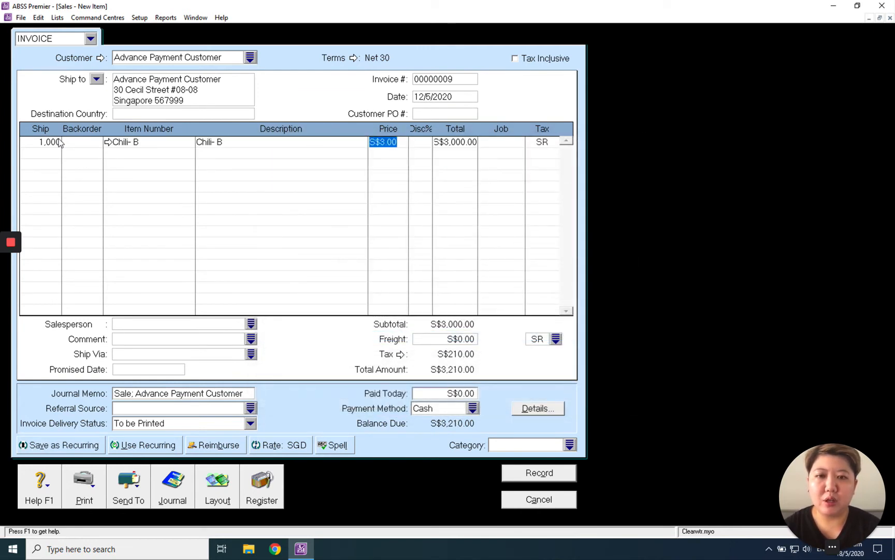
click(543, 472)
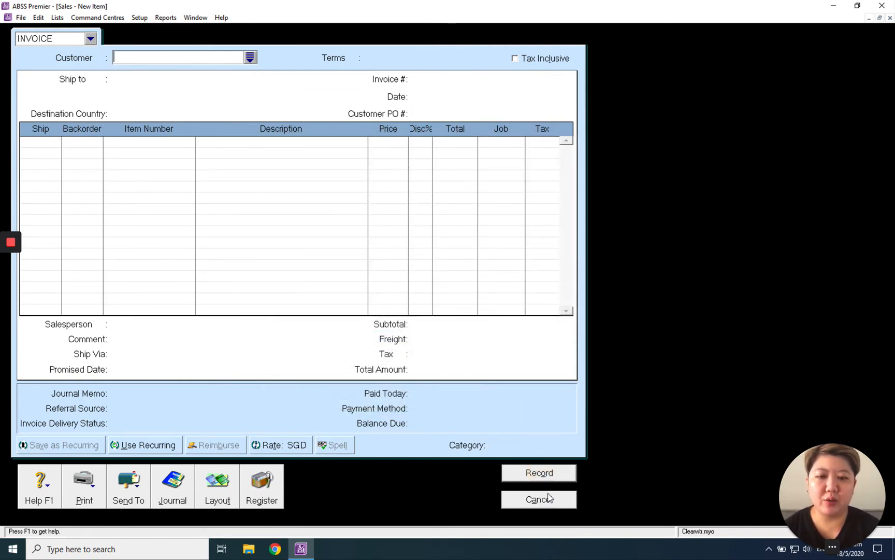
click(549, 498)
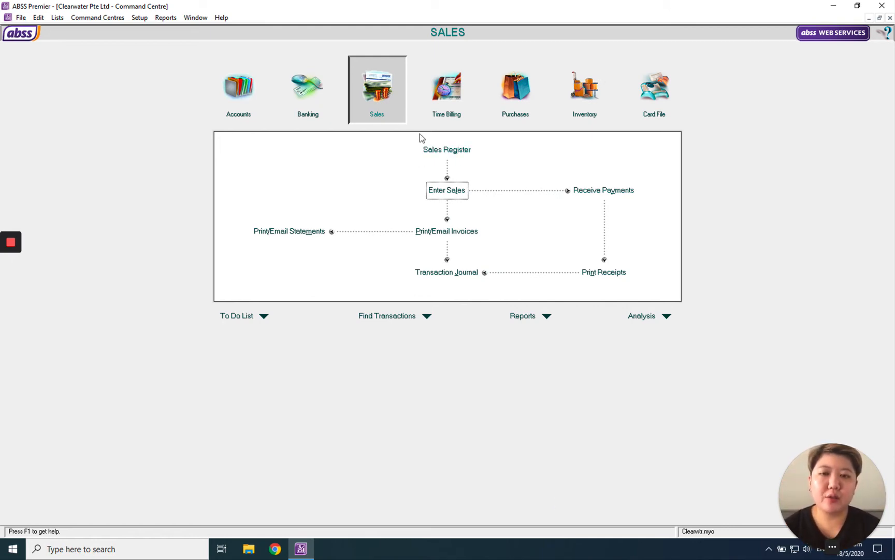
Step: Apply the AP00008 credit from the sales register to Advance Payment Customer's open invoice for S$1,000, record it, and close the register
click(458, 150)
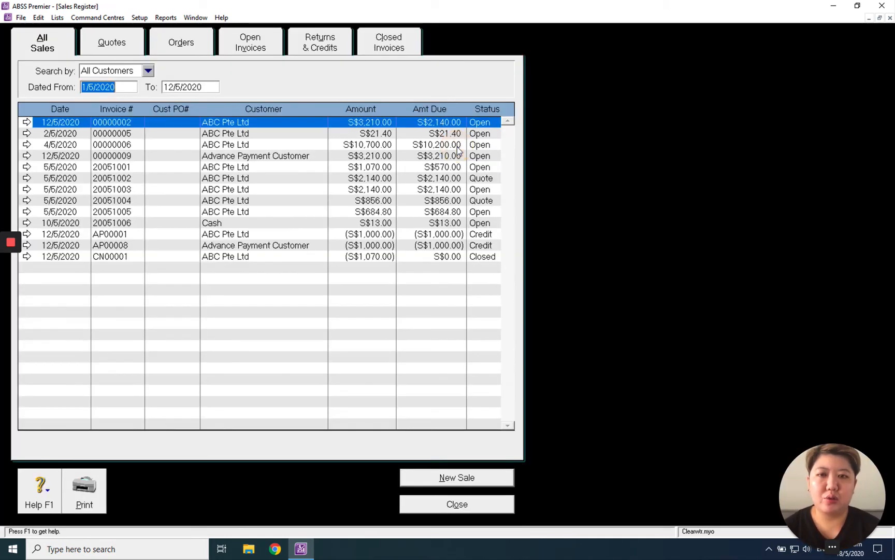
click(327, 42)
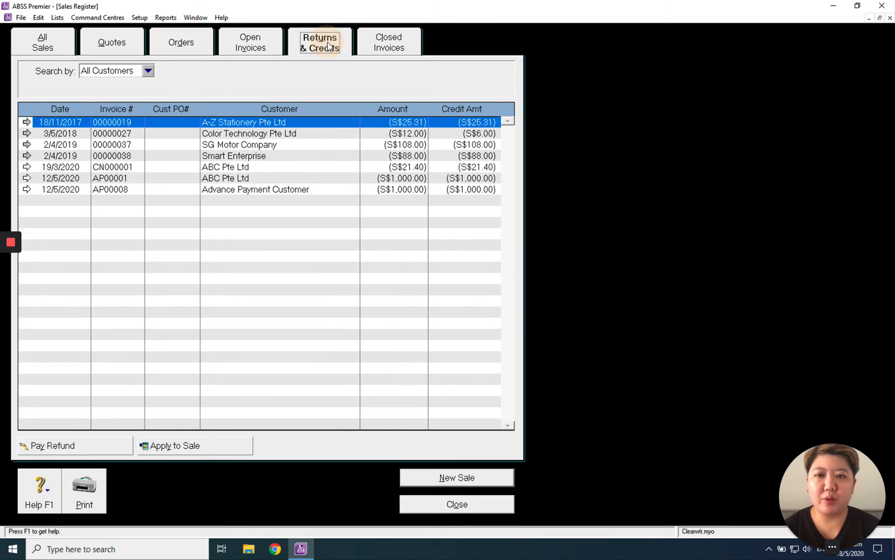
click(286, 196)
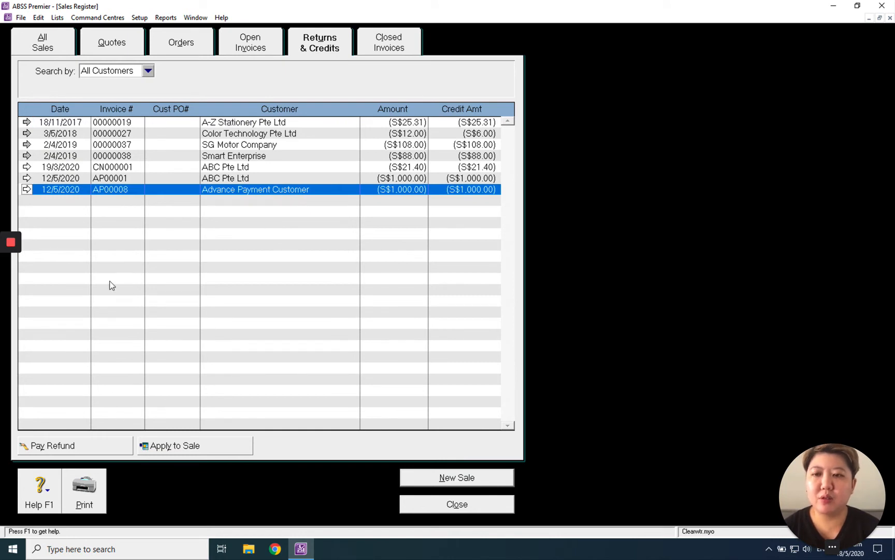
click(192, 445)
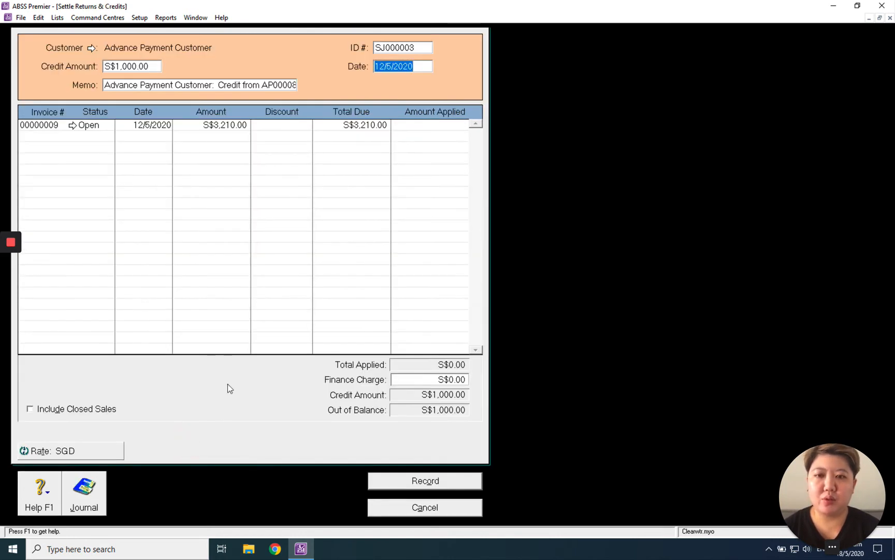
click(416, 126)
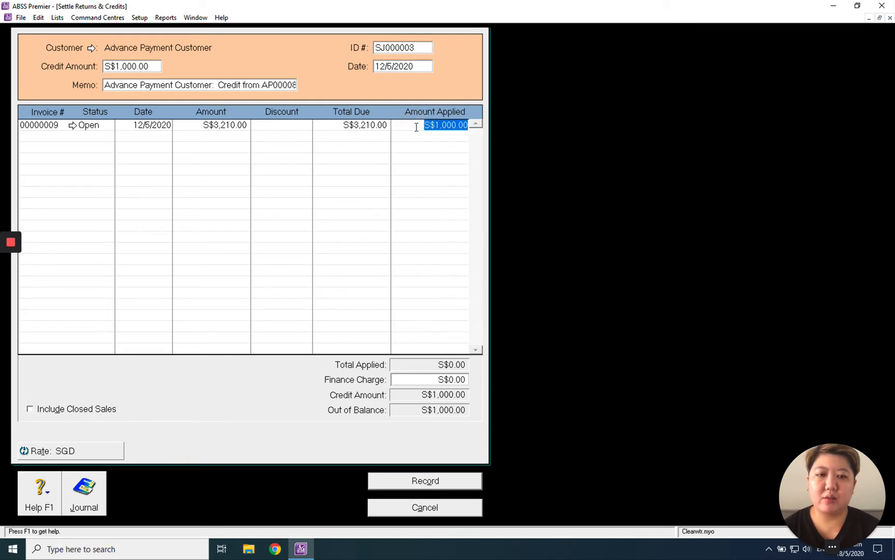
click(453, 483)
click(456, 502)
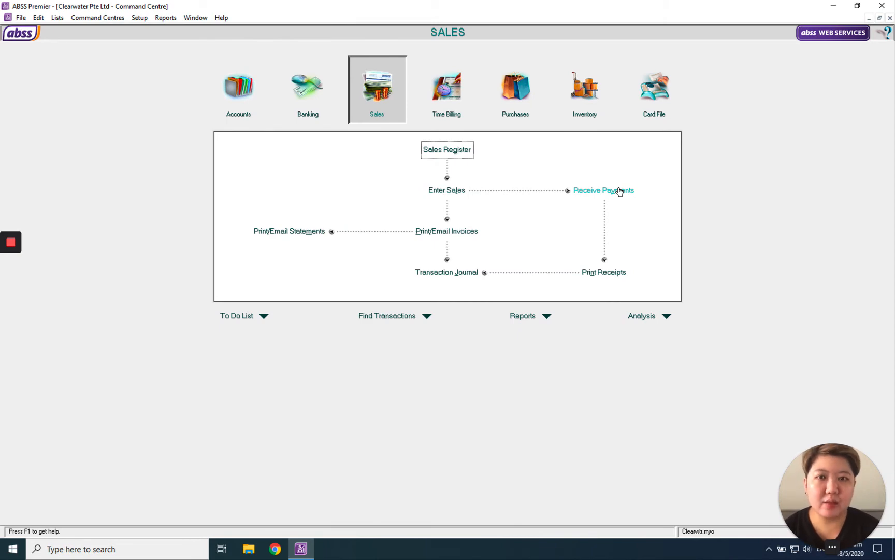
Step: Start receiving a payment into the Cheque Account from Advance Payment Customer
click(619, 190)
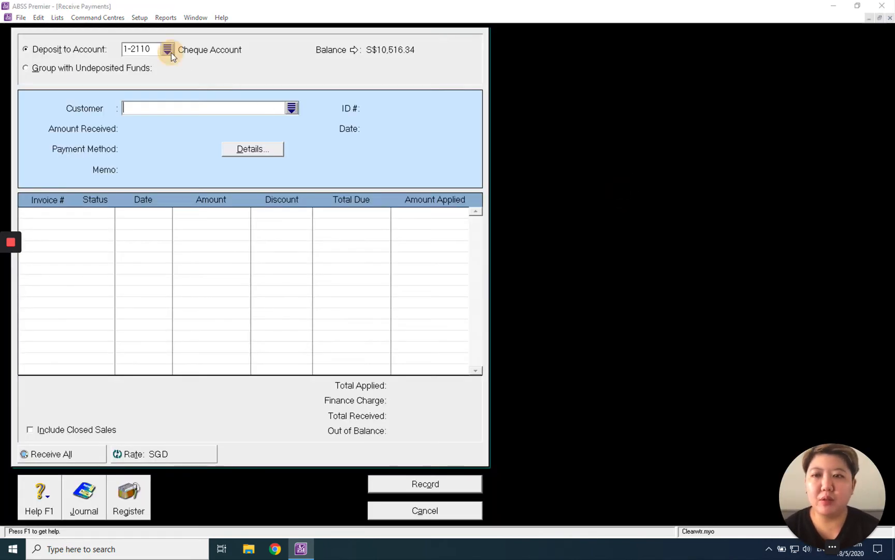
click(171, 53)
double_click(338, 179)
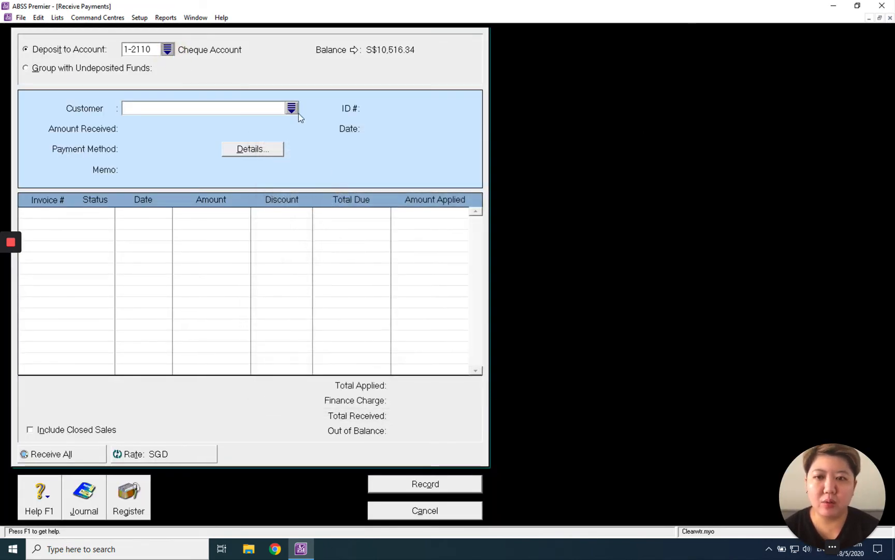
click(291, 108)
click(302, 206)
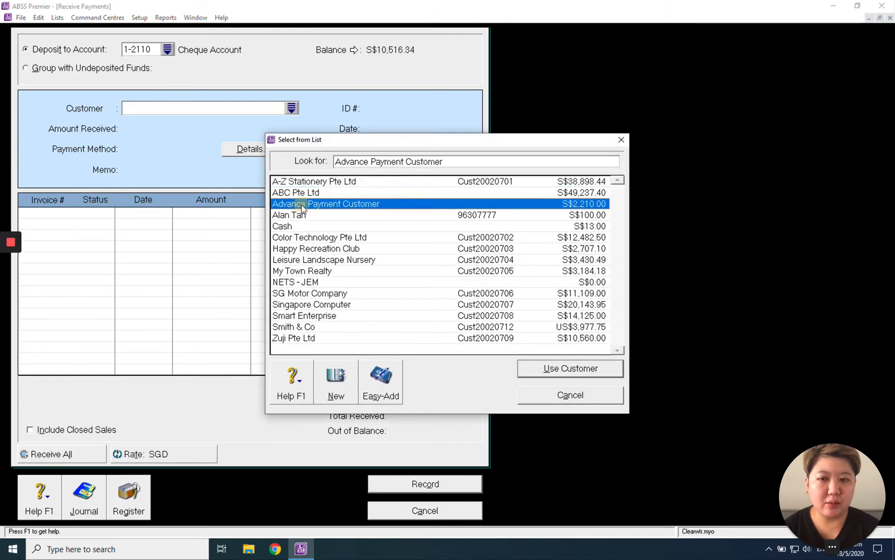
double_click(302, 205)
Step: Set the payment ID to DB900011, receive the full amount due on the open invoice, then record the payment and leave payment entry
click(395, 107)
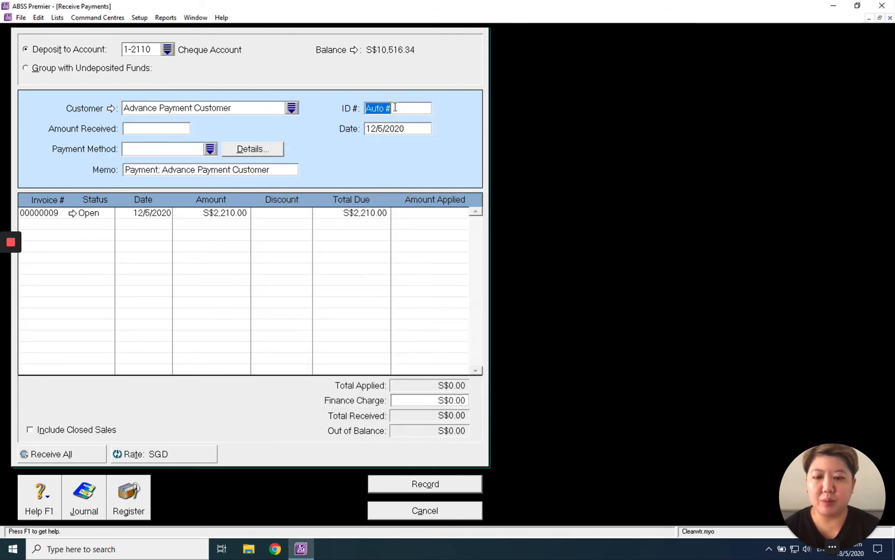
text(DB900011)
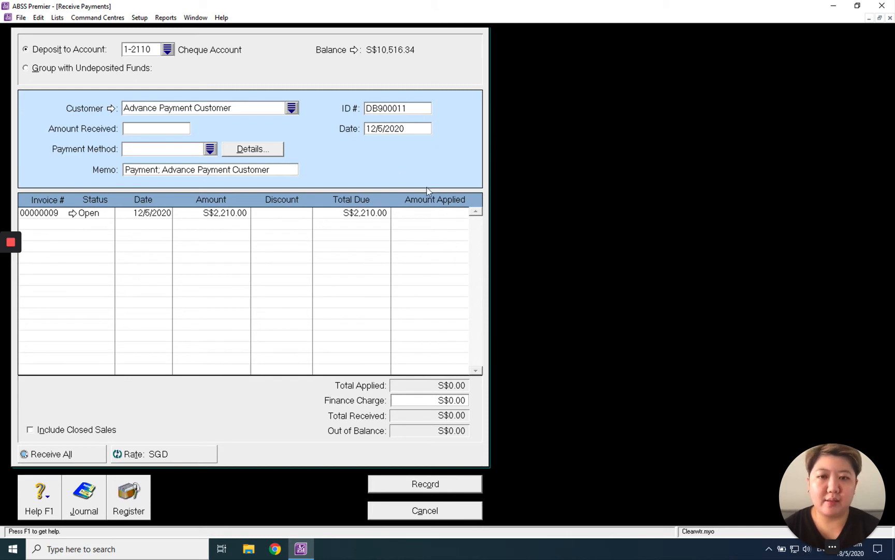
click(82, 462)
click(424, 489)
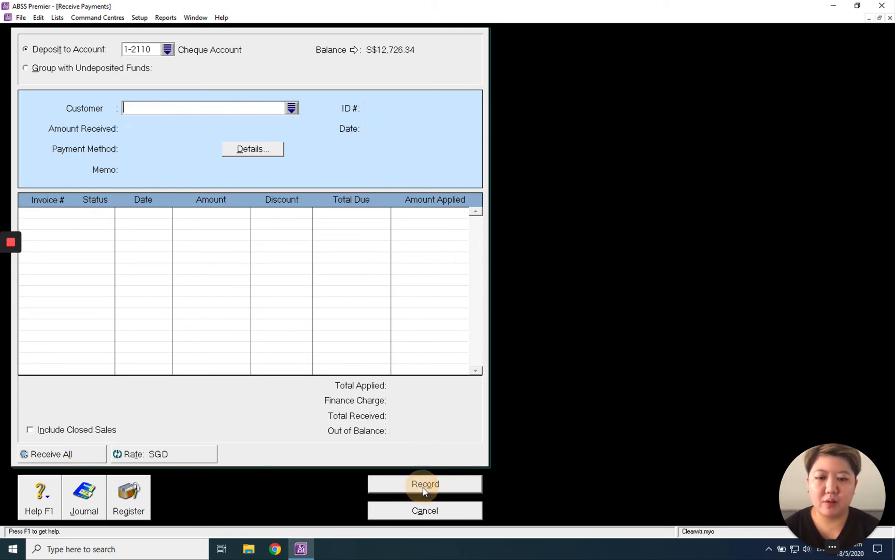
click(444, 515)
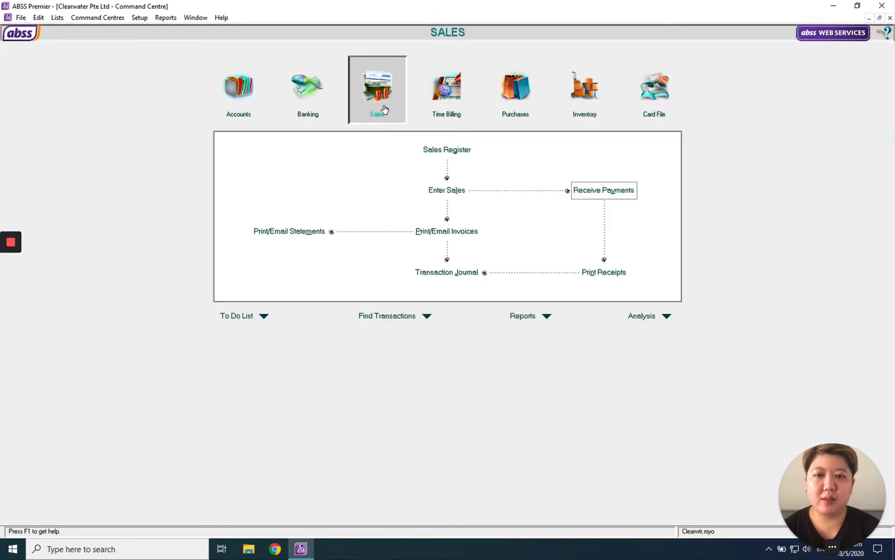
Step: Start a new sale of type Order for Advance Payment Customer
click(438, 189)
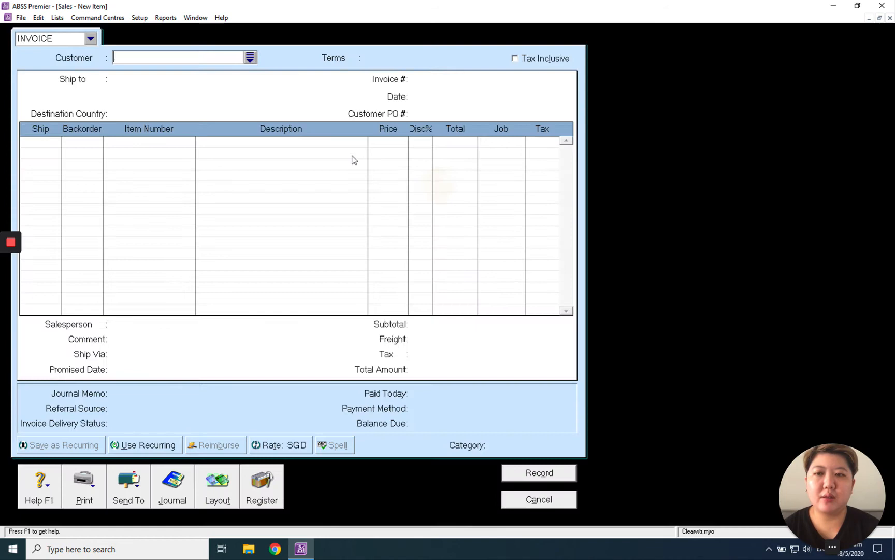
click(91, 39)
click(85, 58)
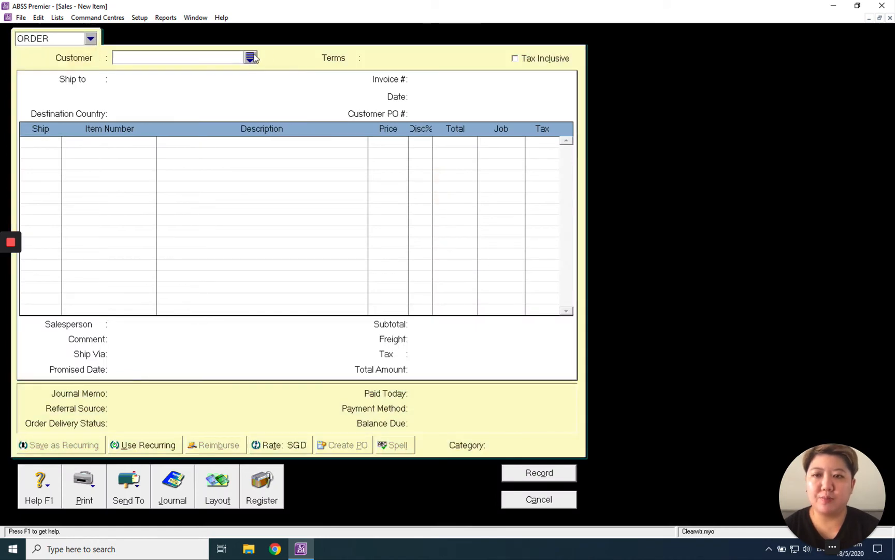
click(251, 57)
double_click(310, 204)
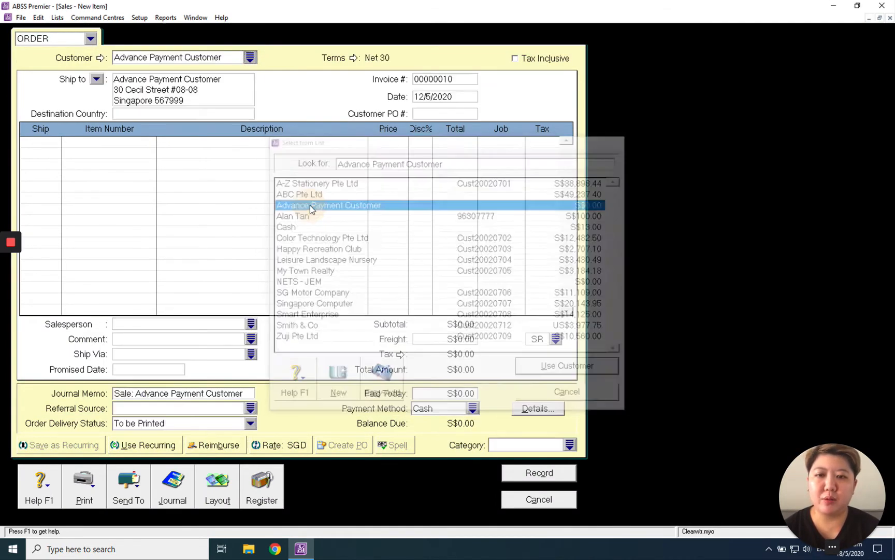
Step: Add a line for 2,000 units of item Chili- B, then record the sales order and leave sales entry
click(50, 145)
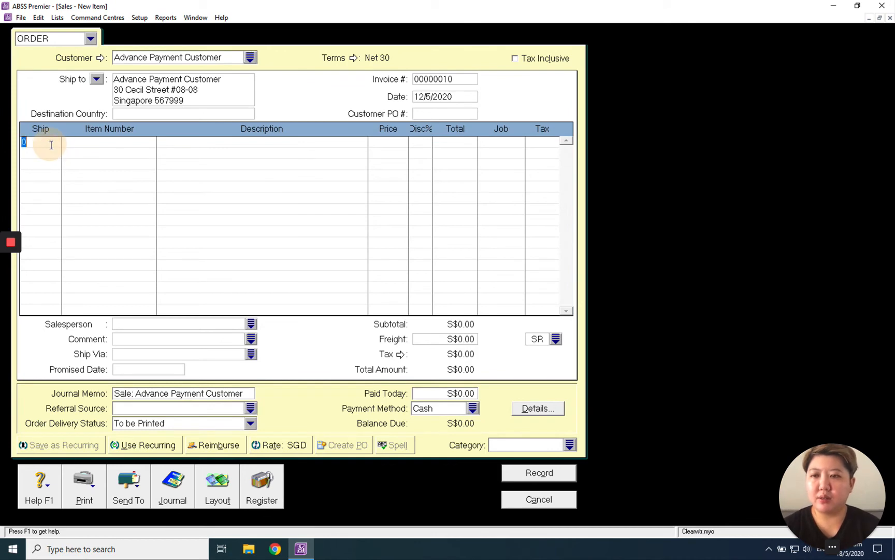
text(2,000)
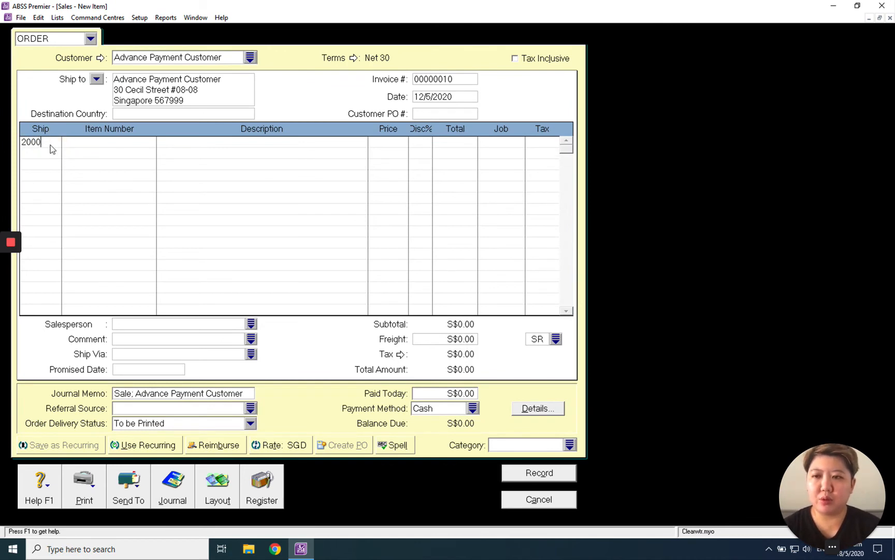
key(Tab)
text(chi)
key(Return)
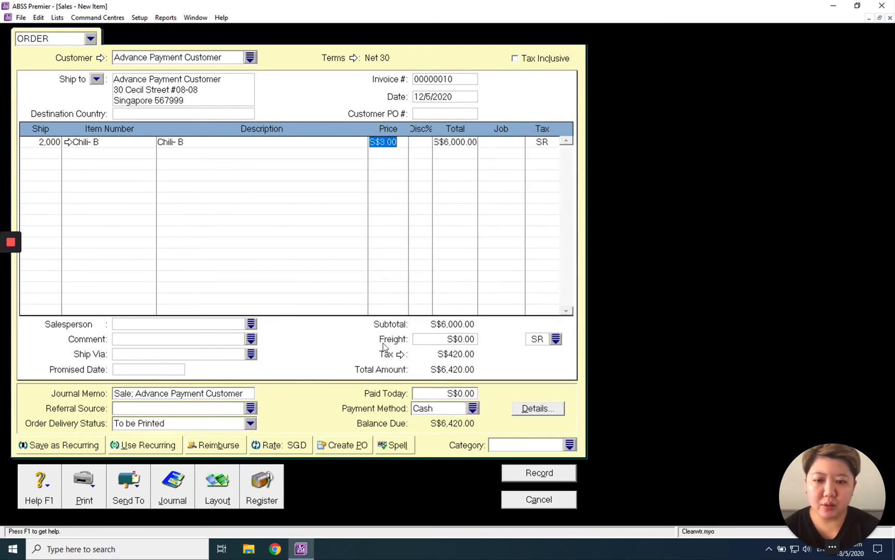
click(540, 473)
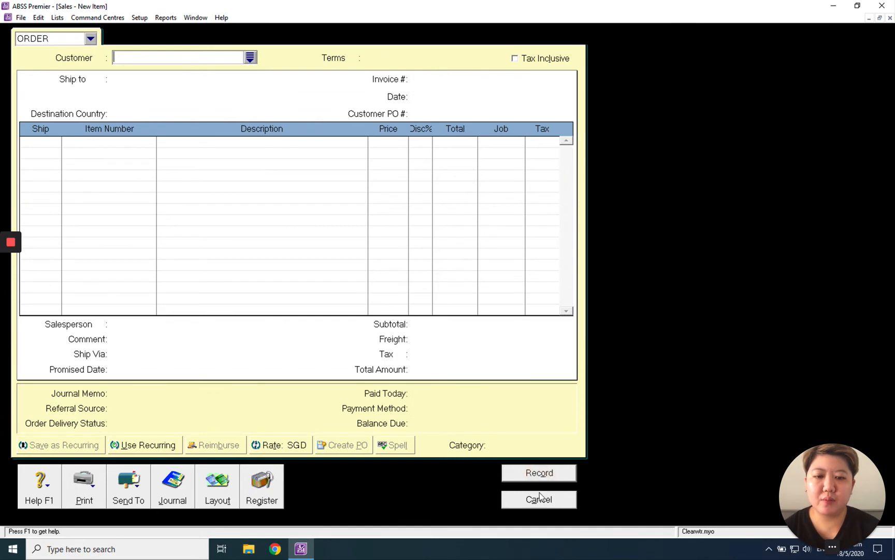
click(540, 496)
Step: Begin a deposit payment against the sales order, received into the Cheque Account from Advance Payment Customer
click(604, 192)
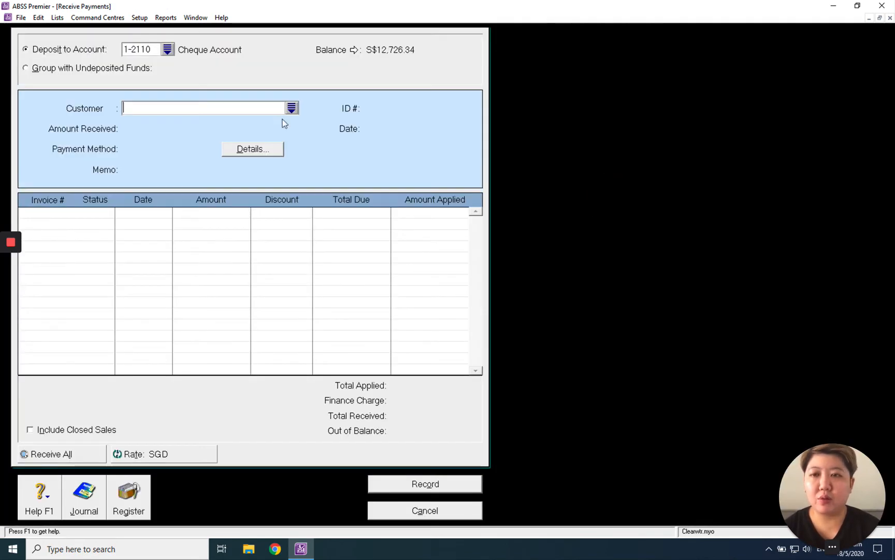
click(167, 50)
double_click(325, 184)
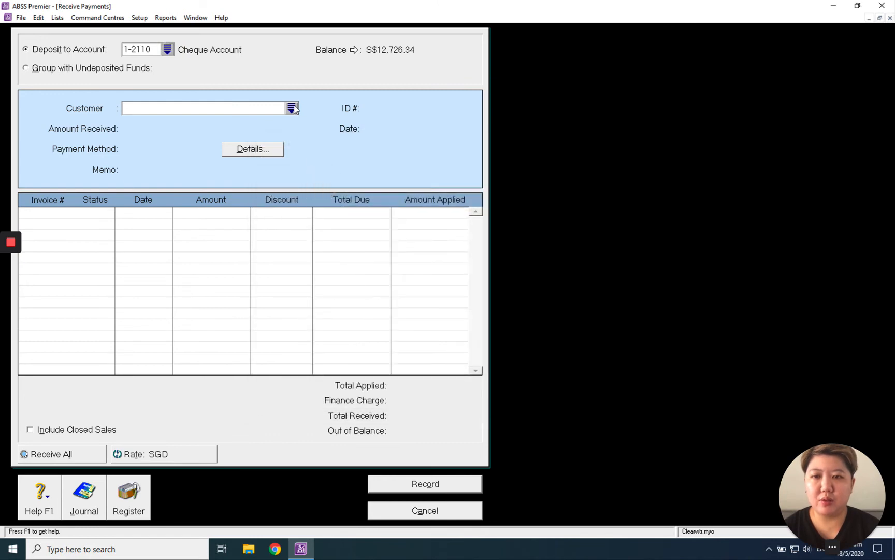
click(293, 108)
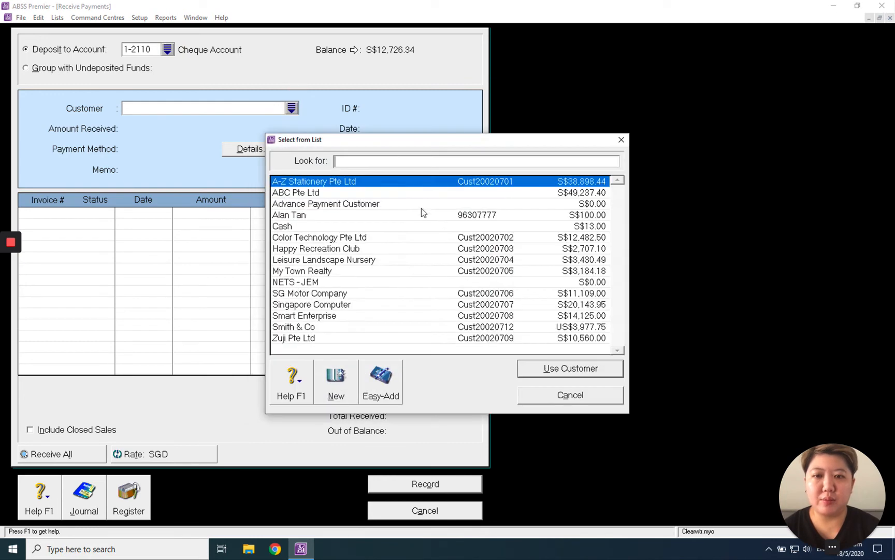
double_click(373, 206)
Step: Set the order payment's ID to GIRO0009
click(381, 108)
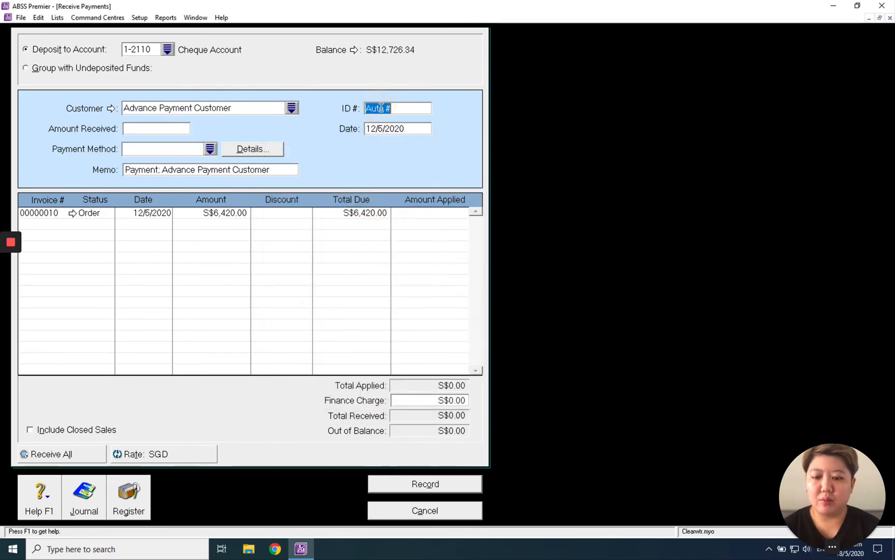
text(GIRO)
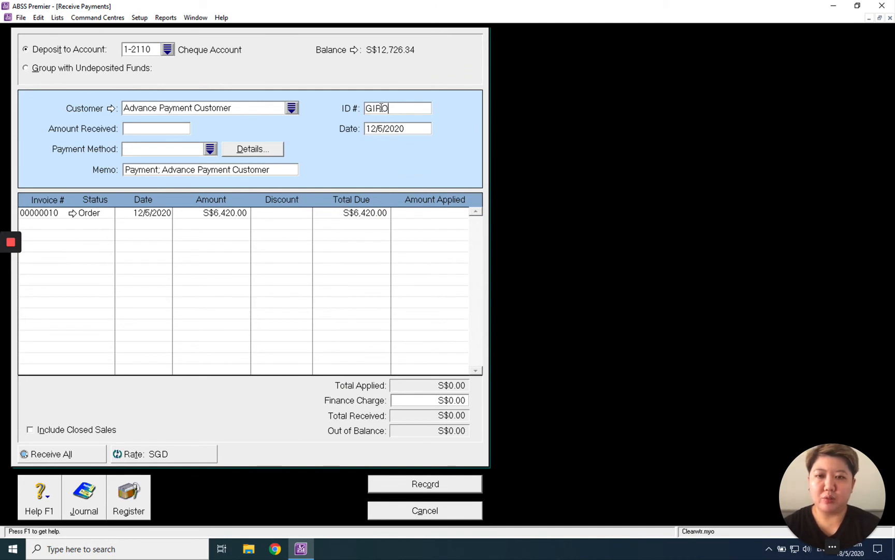
text(0001)
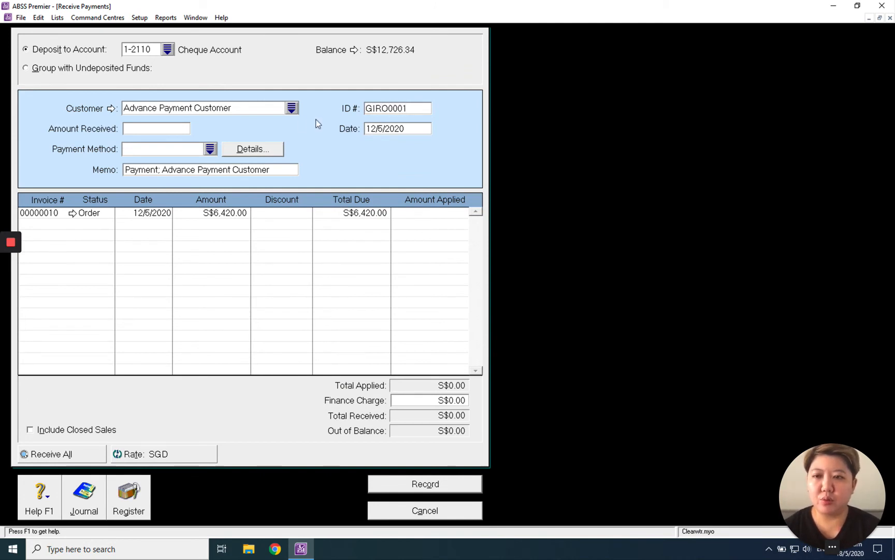
key(BackSpace)
text(9)
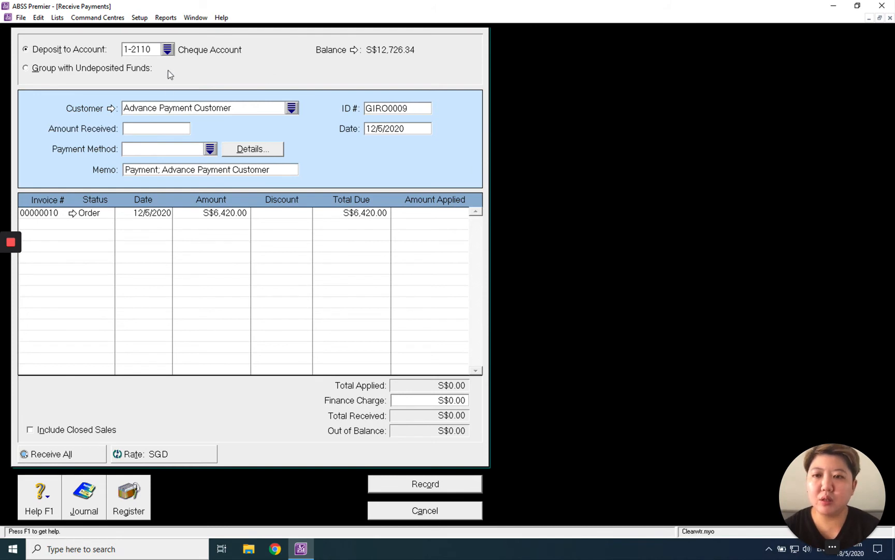
Step: Enter S$2,000 as the amount received, apply it to the customer's order, then record the payment and leave payment entry
click(165, 128)
text(2000)
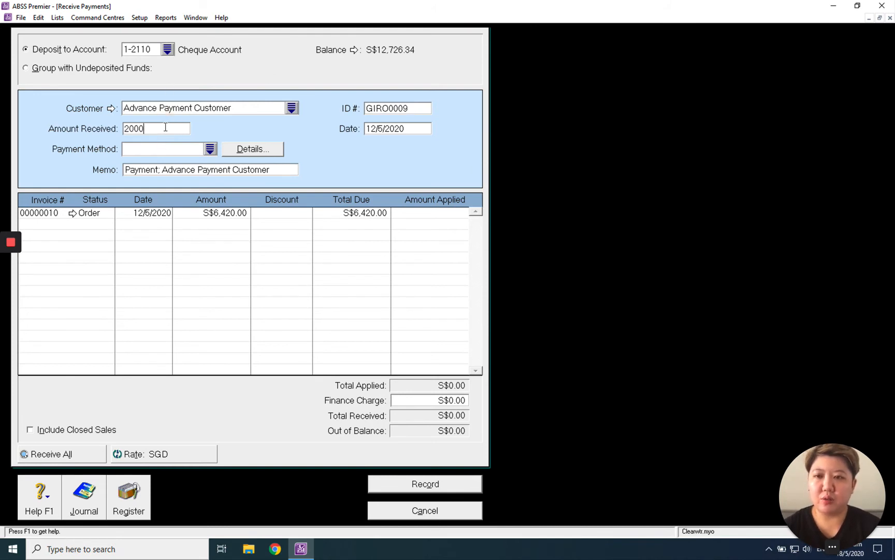
click(445, 216)
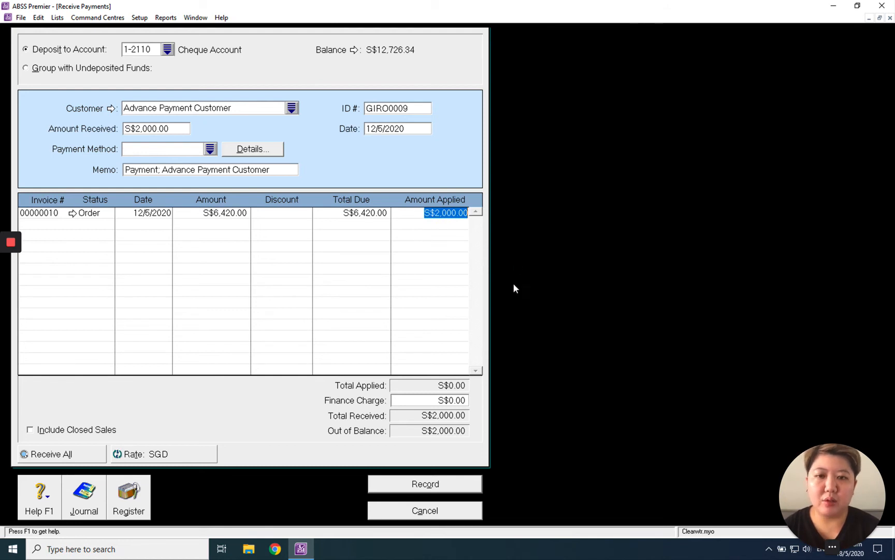
click(464, 477)
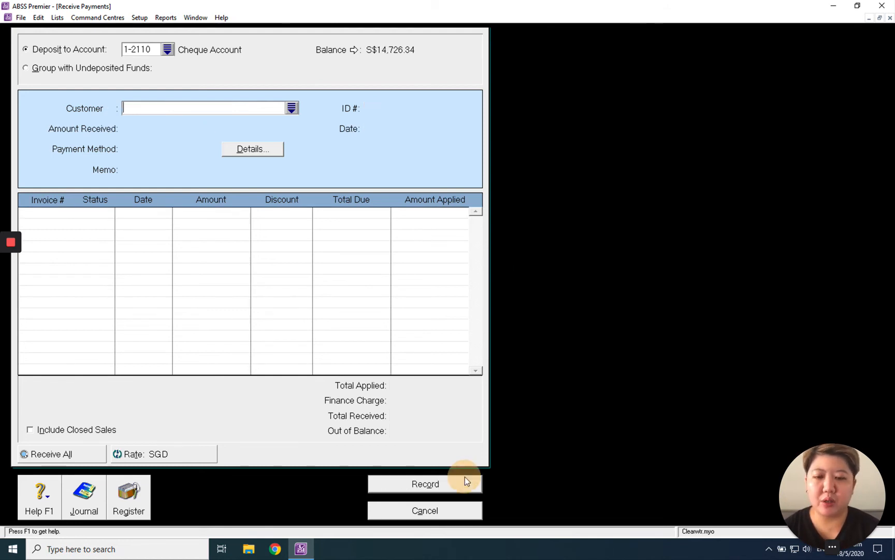
click(446, 513)
Step: Find Advance Payment Customer's order in the sales register and change it to an invoice
click(466, 152)
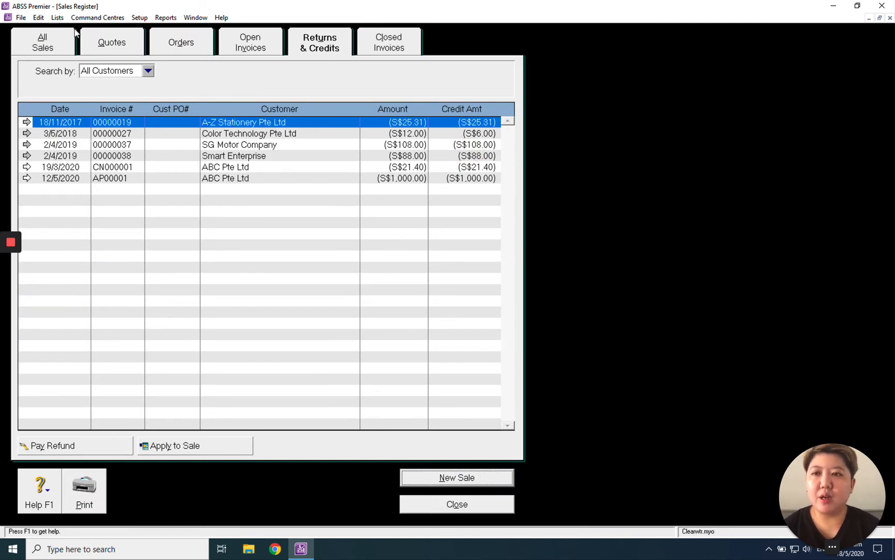
click(66, 47)
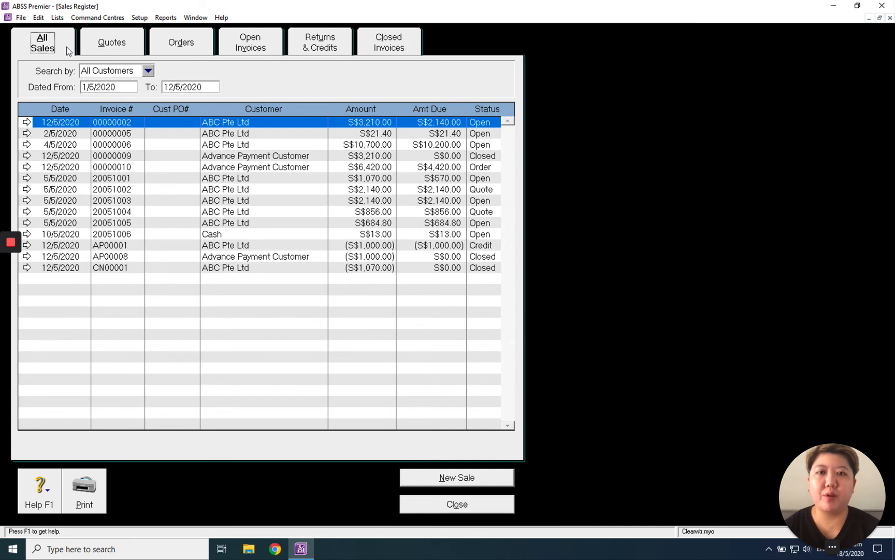
click(171, 45)
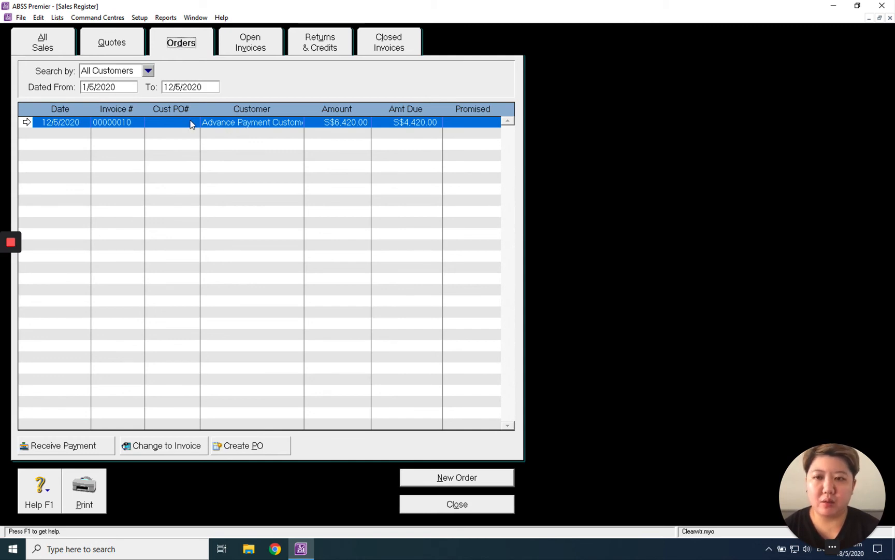
click(168, 445)
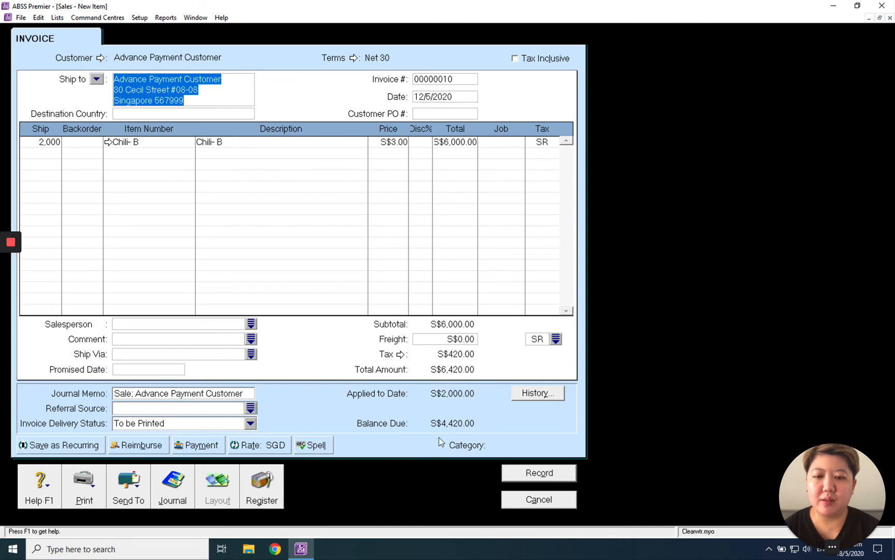
Step: Request a print preview of the converted invoice and agree to record the sale
click(105, 502)
click(106, 500)
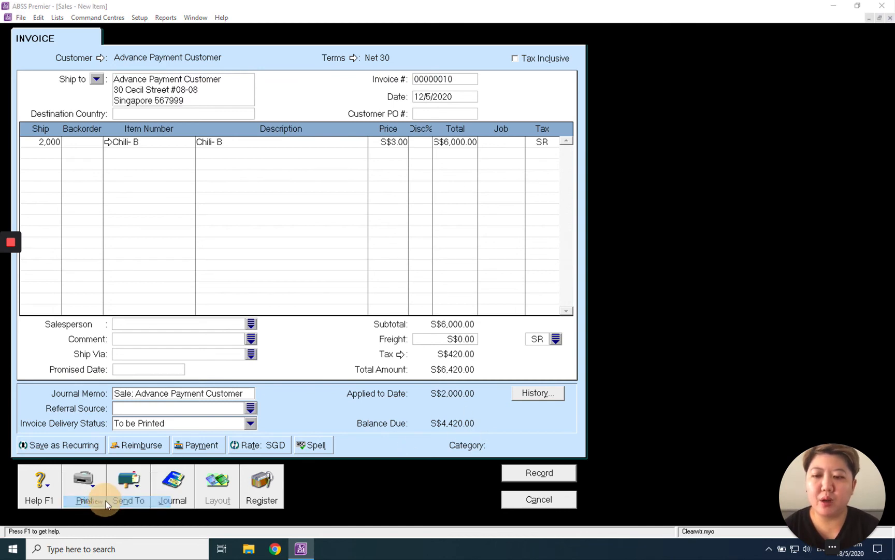
click(520, 317)
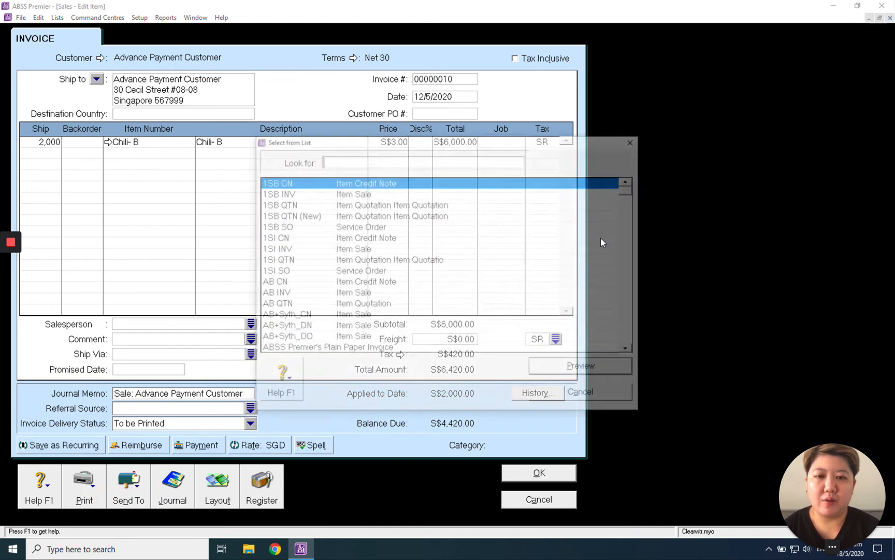
Step: Preview the invoice using the C_INV_ITM_DTL form described as Item Sale, not the E-Payment version
click(631, 351)
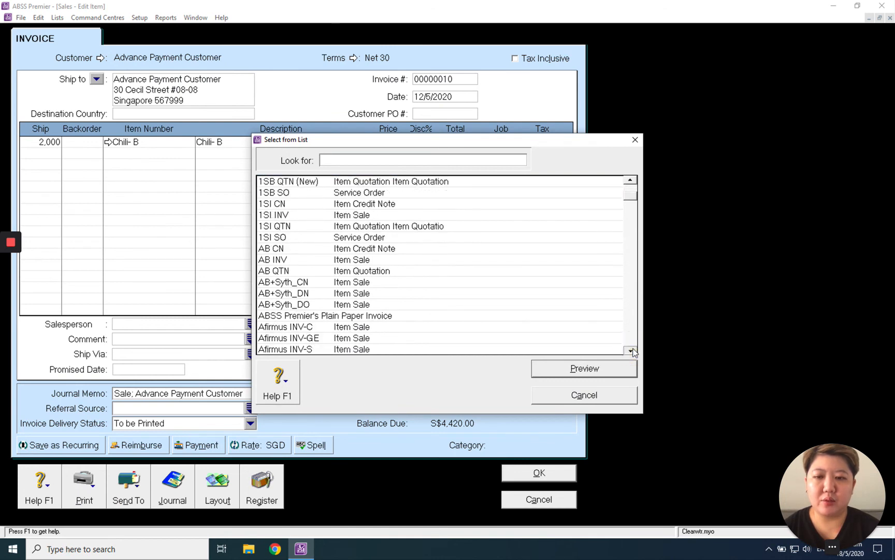
click(630, 350)
click(631, 351)
click(630, 350)
click(630, 350)
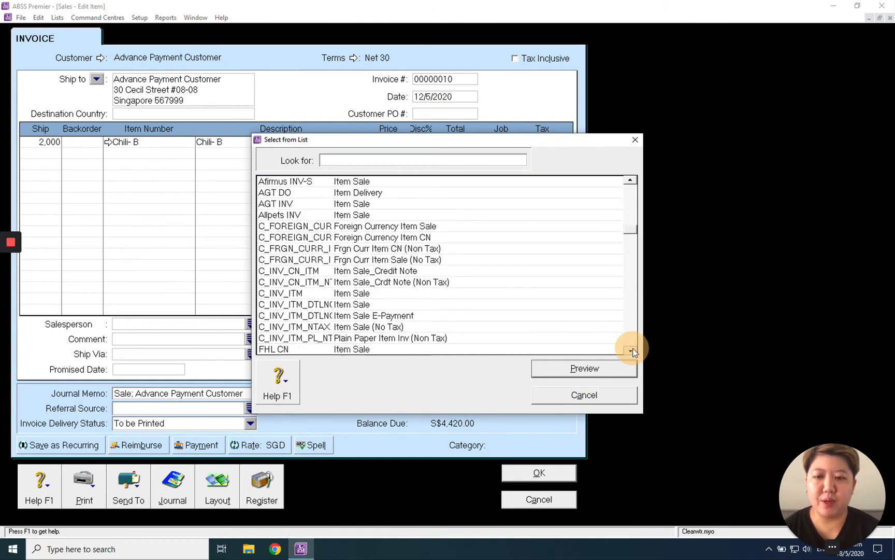
click(631, 350)
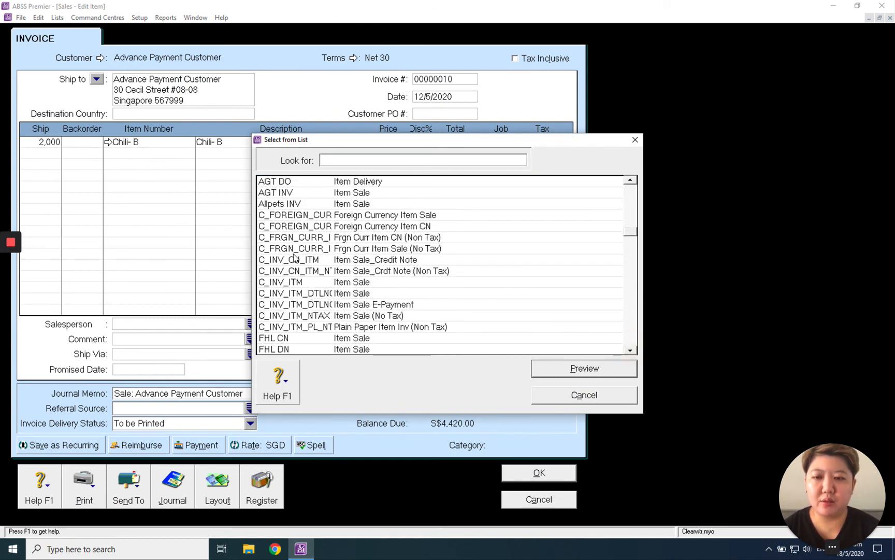
double_click(298, 293)
click(474, 326)
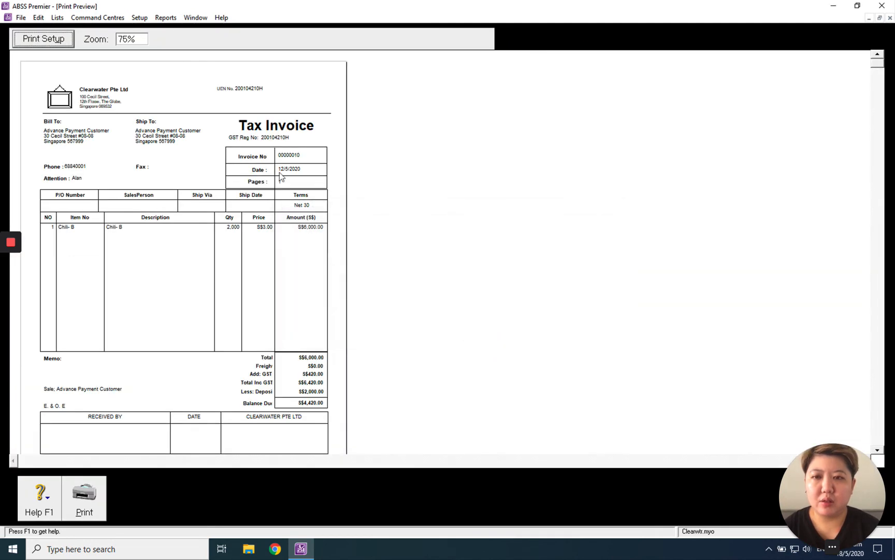
Step: Enlarge the invoice preview to 140% and examine the tax invoice down to its deposit and balance due lines
click(130, 41)
text(140)
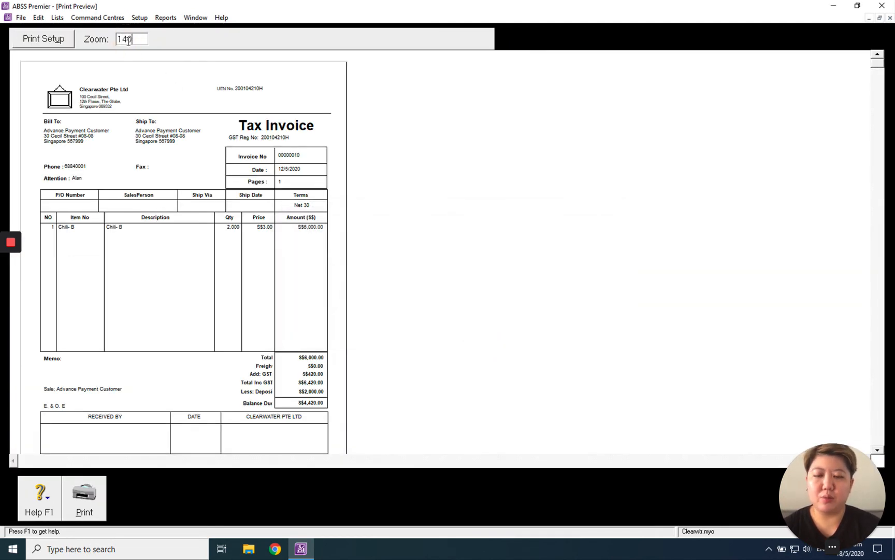
key(Return)
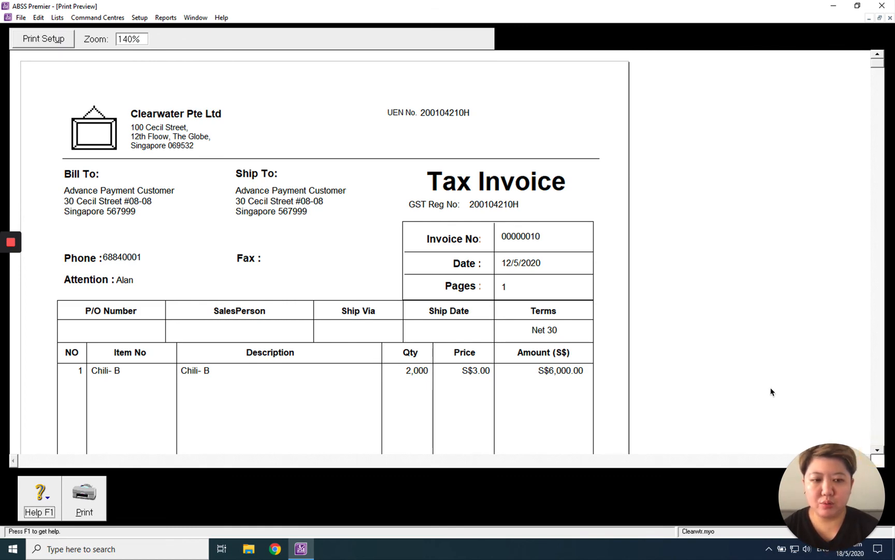
drag(814, 518, 770, 518)
click(878, 450)
click(877, 450)
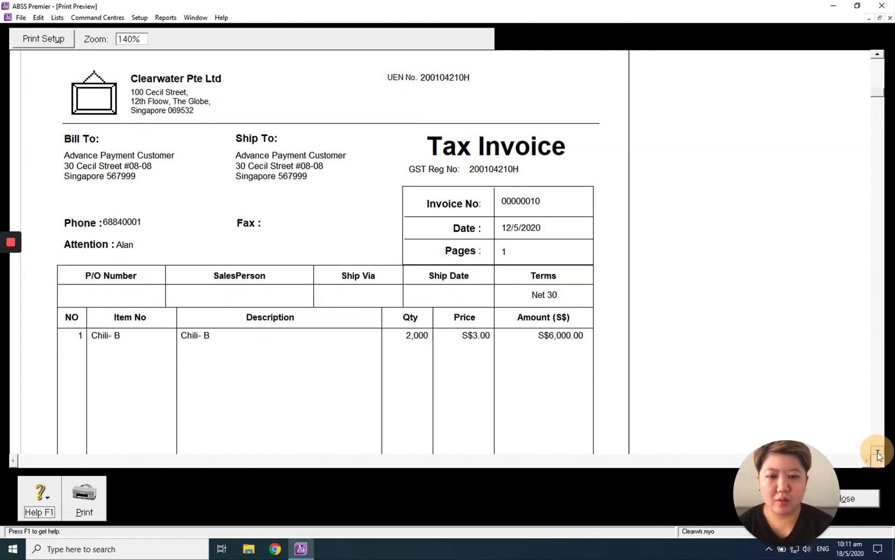
drag(877, 450, 877, 451)
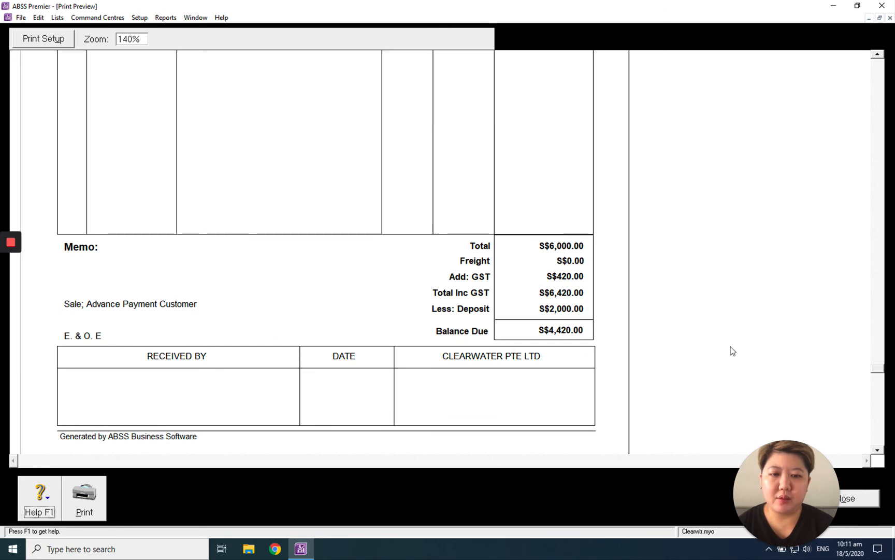
Step: Close the print preview, the invoice and the sales register to return to the Sales command centre
click(857, 498)
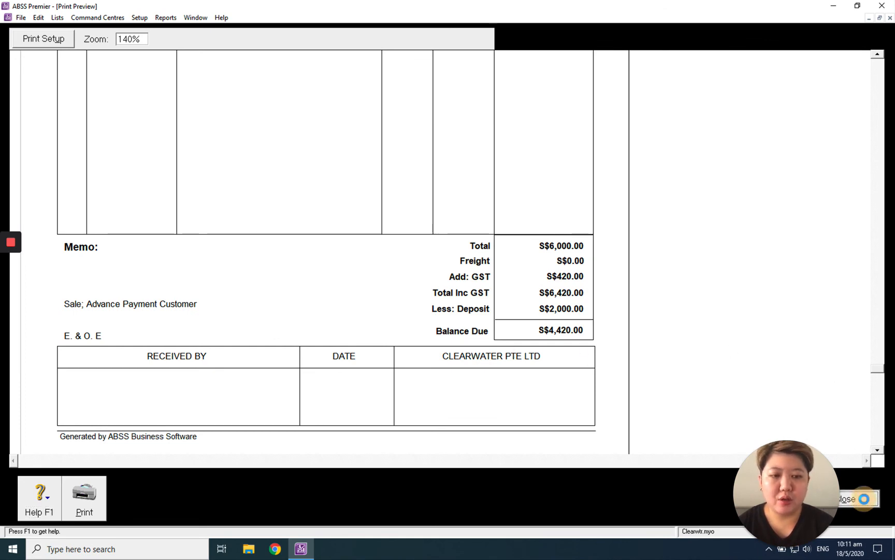
click(565, 476)
click(541, 497)
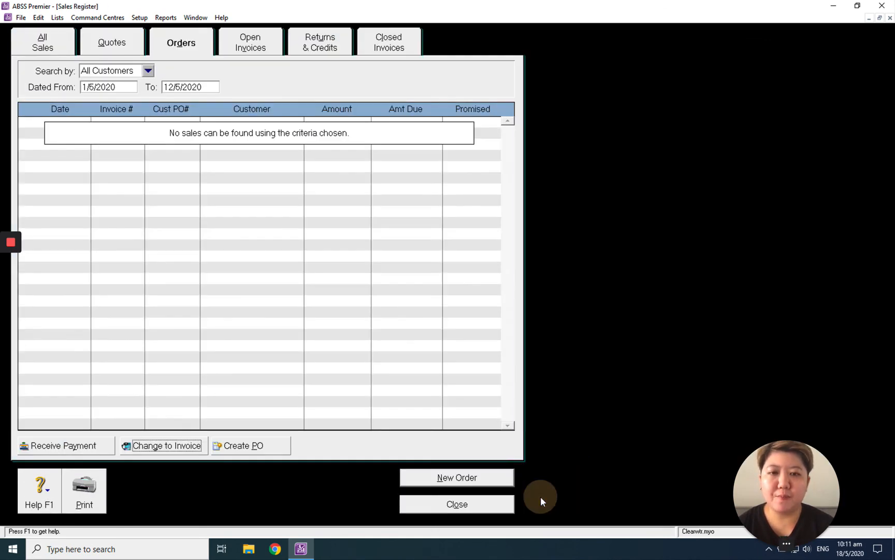
click(469, 500)
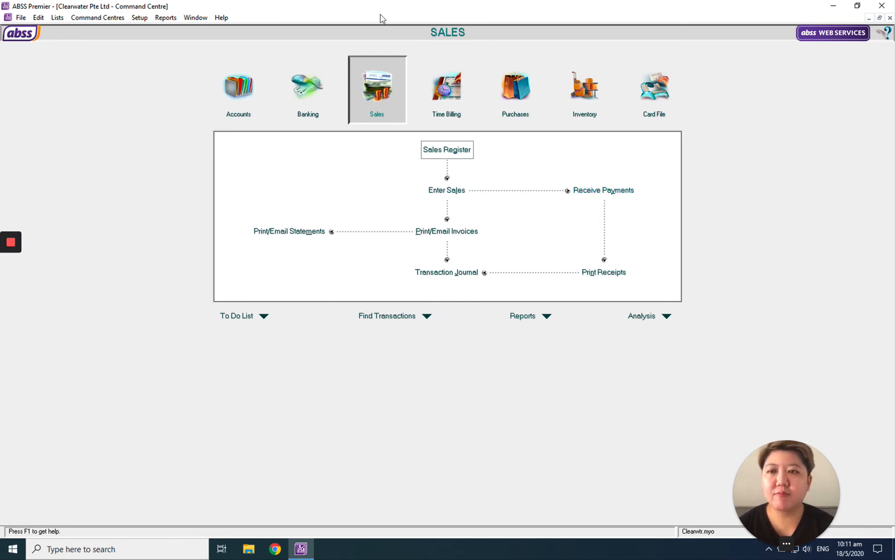
mouse_move(6, 253)
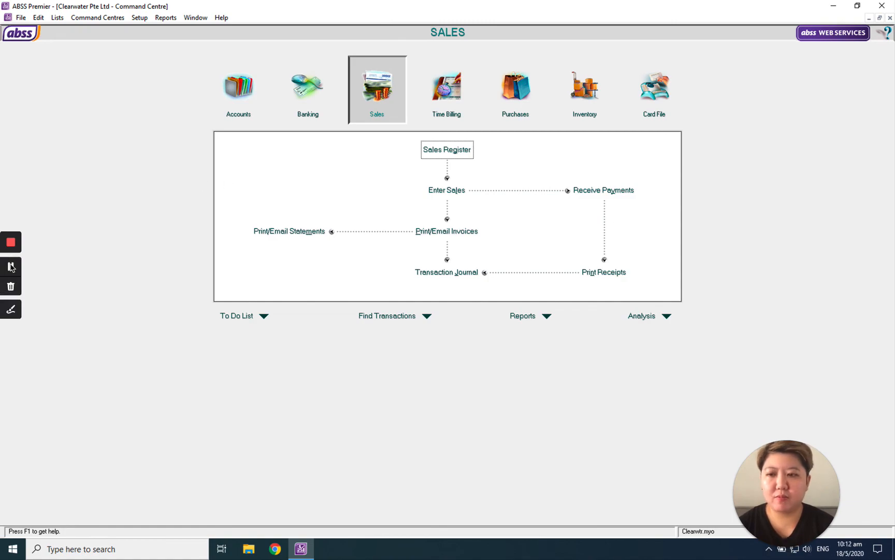